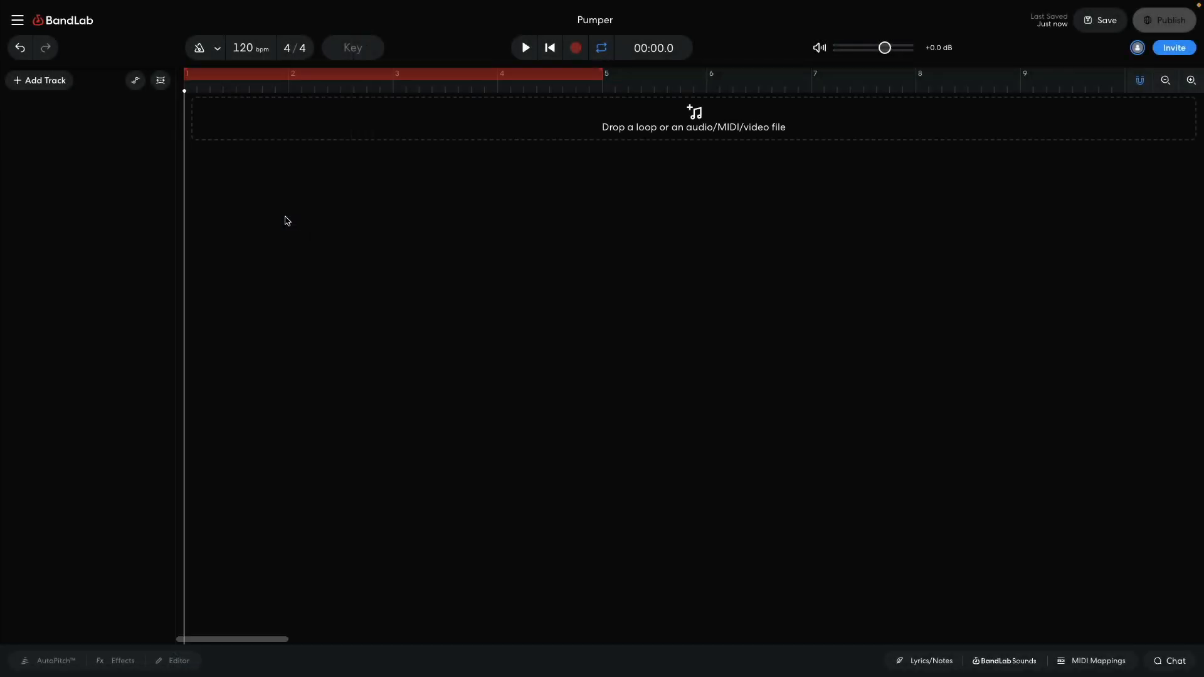
Add a virtual instrument track and assign it the Nu House kit from the Drum Pads category
click(46, 83)
click(89, 190)
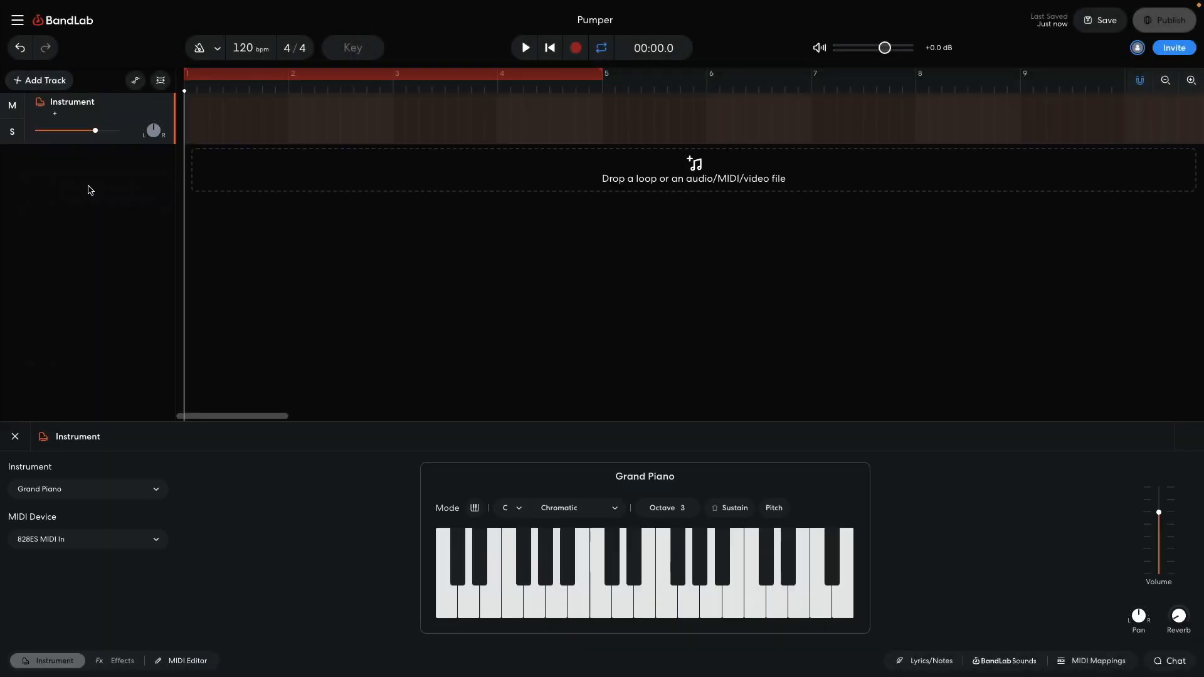
click(78, 489)
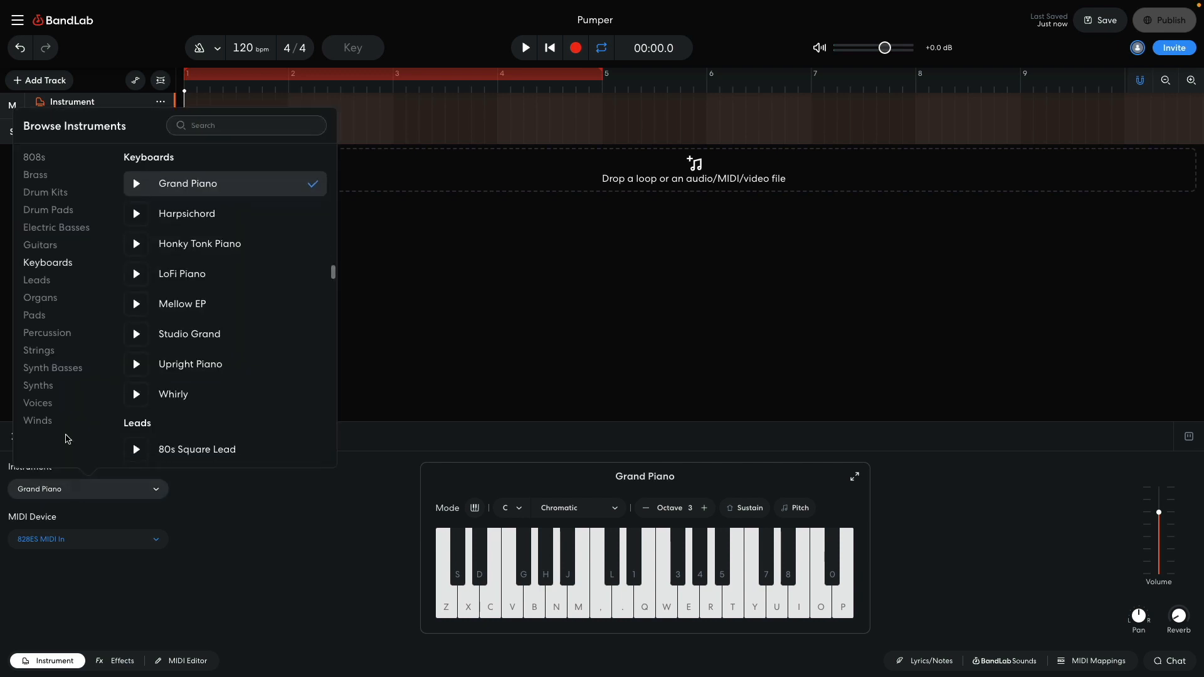
click(49, 212)
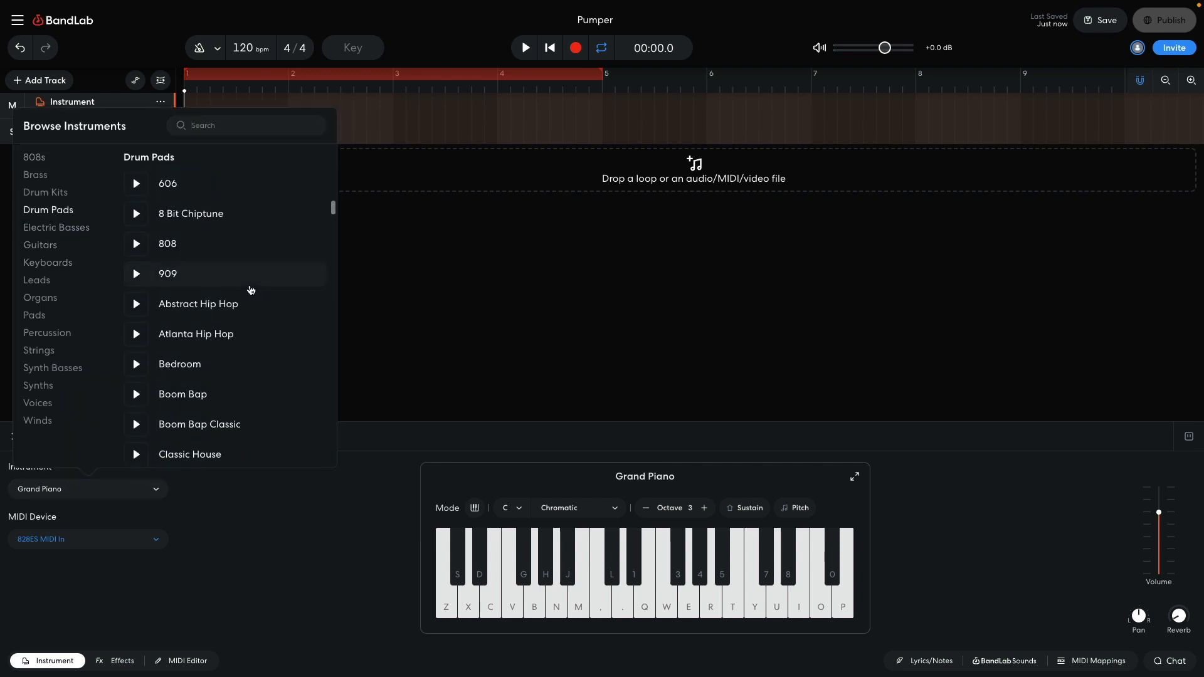
scroll(250, 289, down, 10)
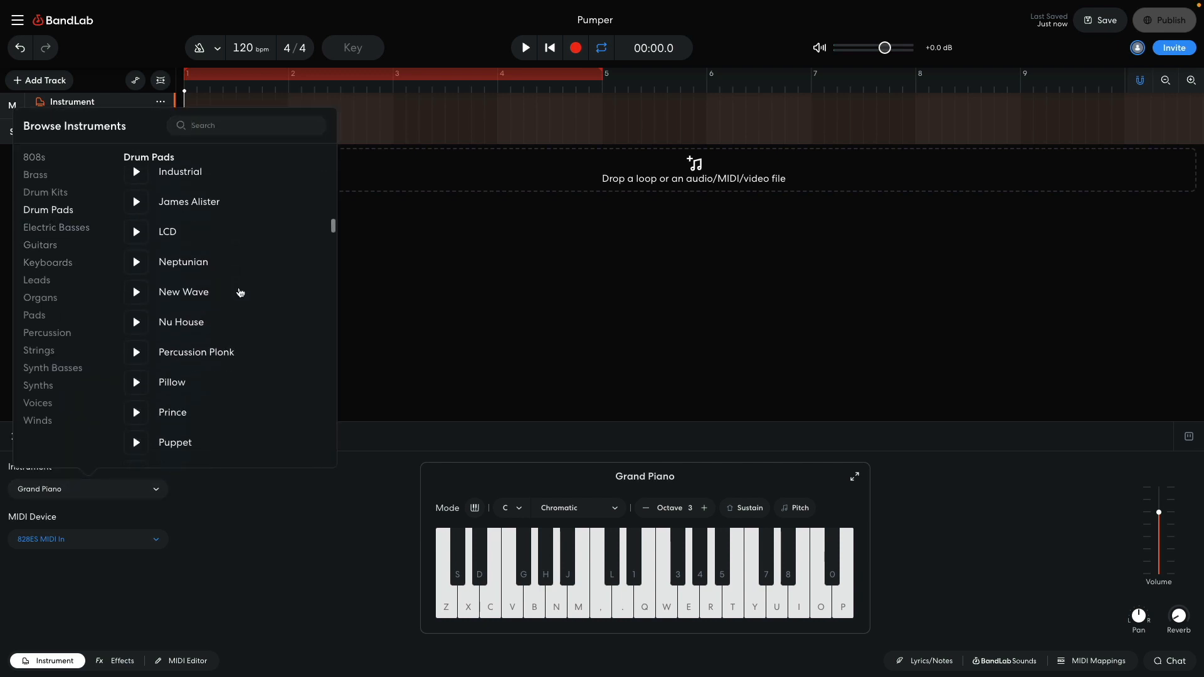
click(200, 323)
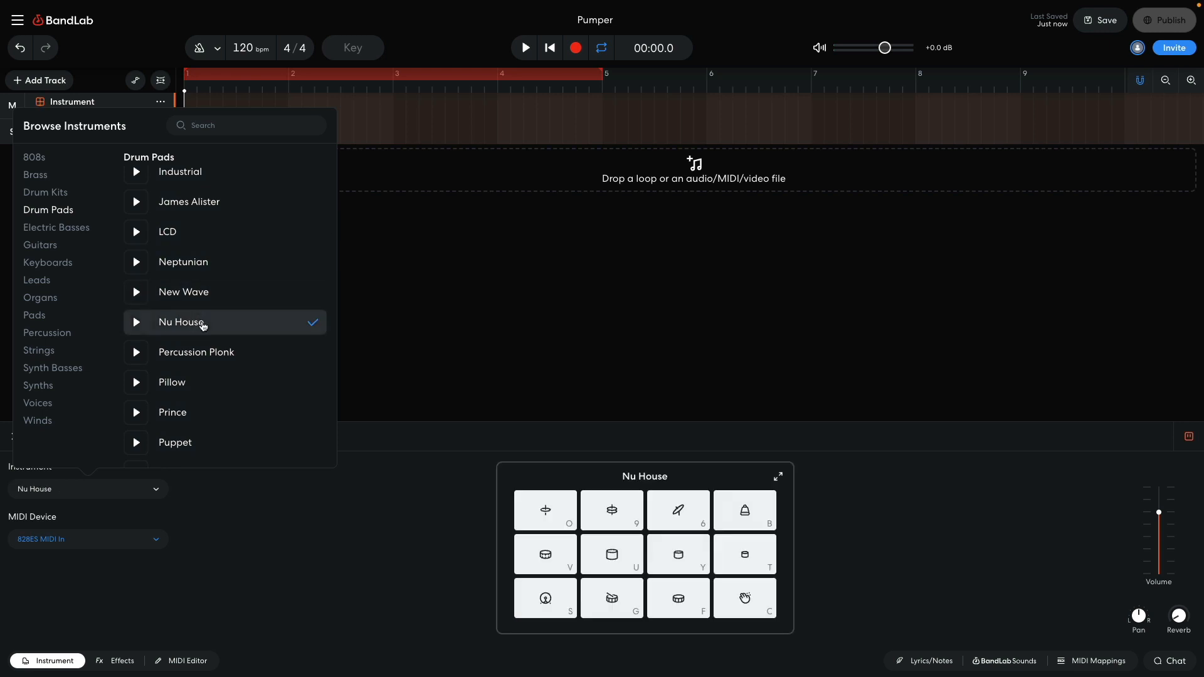
click(394, 333)
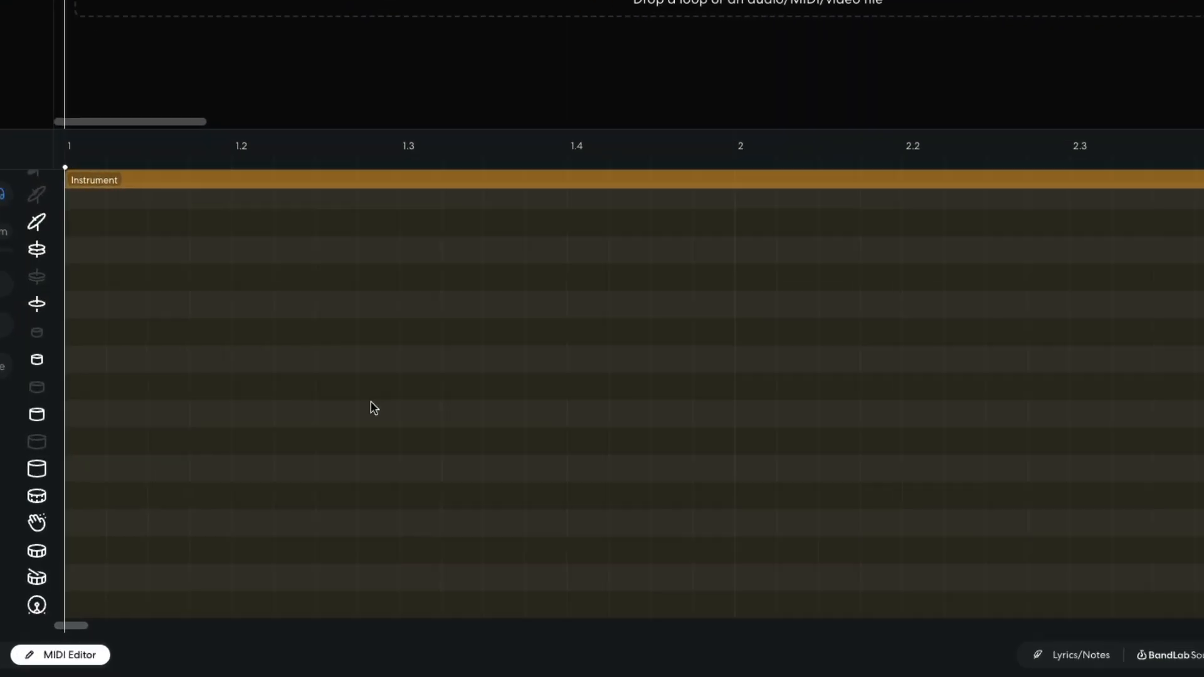
Place kick notes on all four beats of bar 1 and claps on beats 2 and 4
click(76, 603)
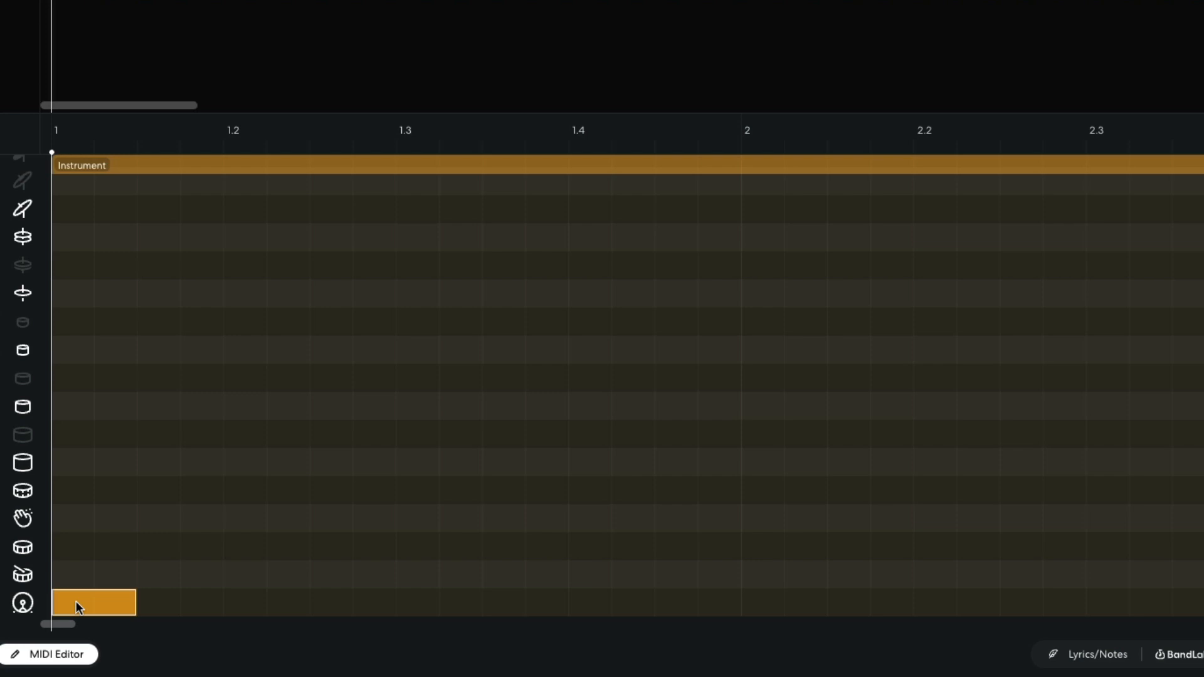
click(238, 604)
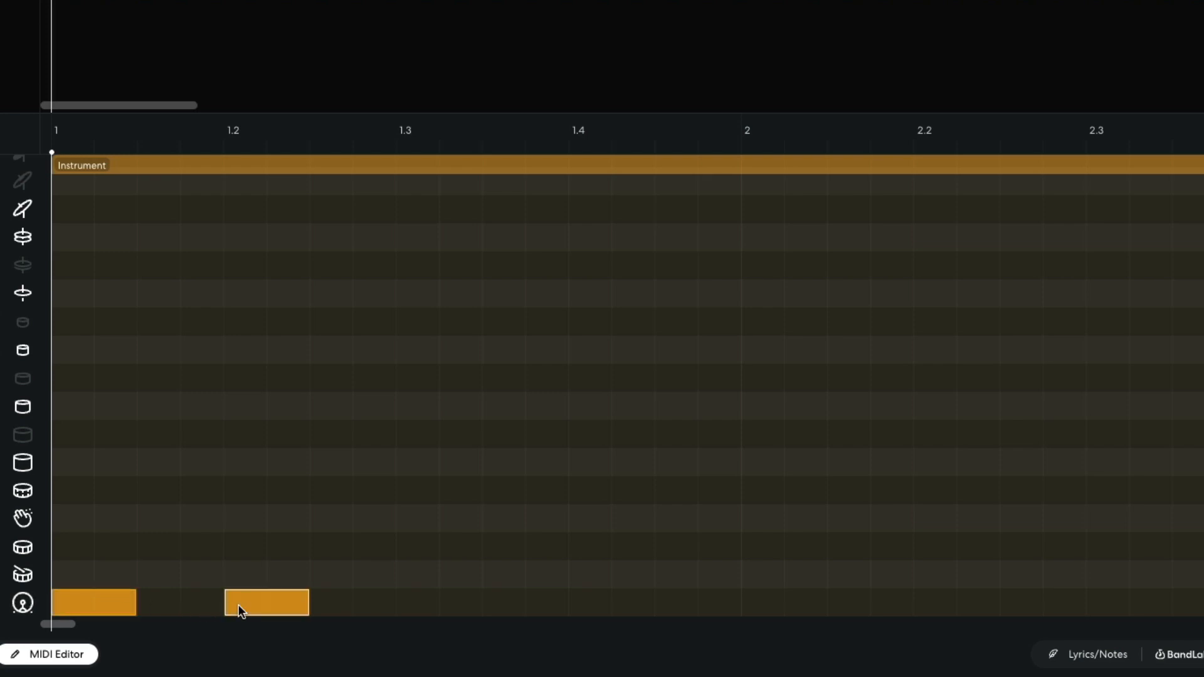
click(419, 604)
click(585, 603)
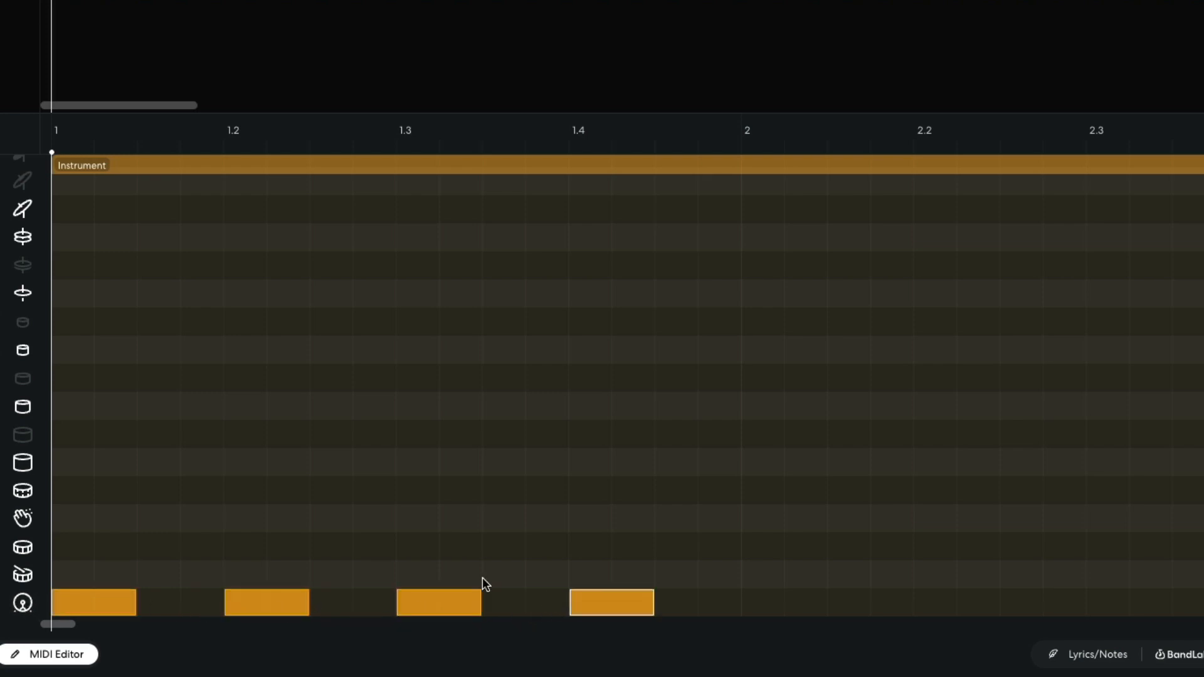
click(242, 516)
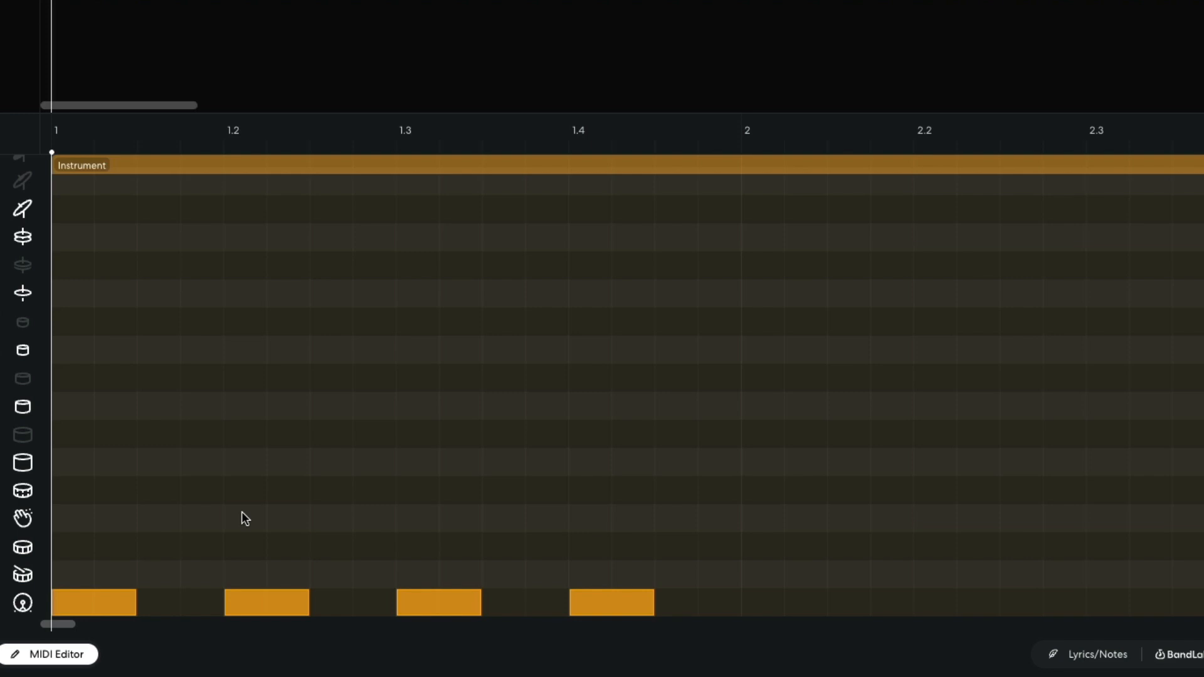
click(582, 518)
Place double-cymbal hi-hat notes on the four off-beats of bar 1
click(156, 240)
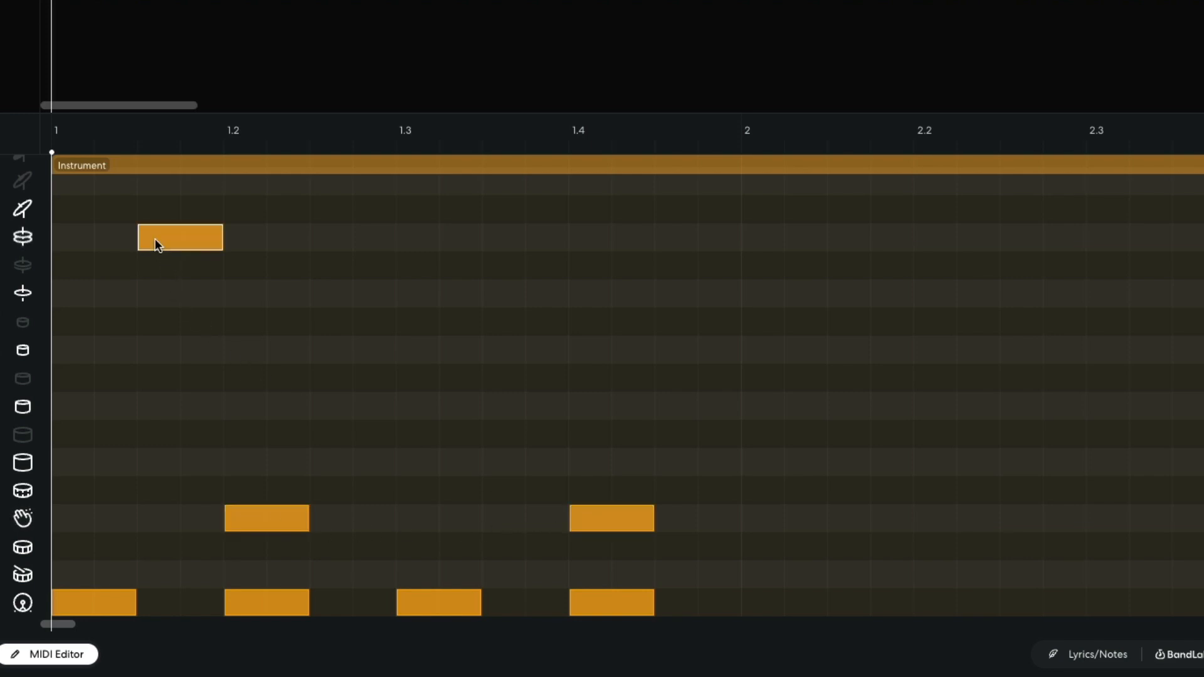
click(337, 239)
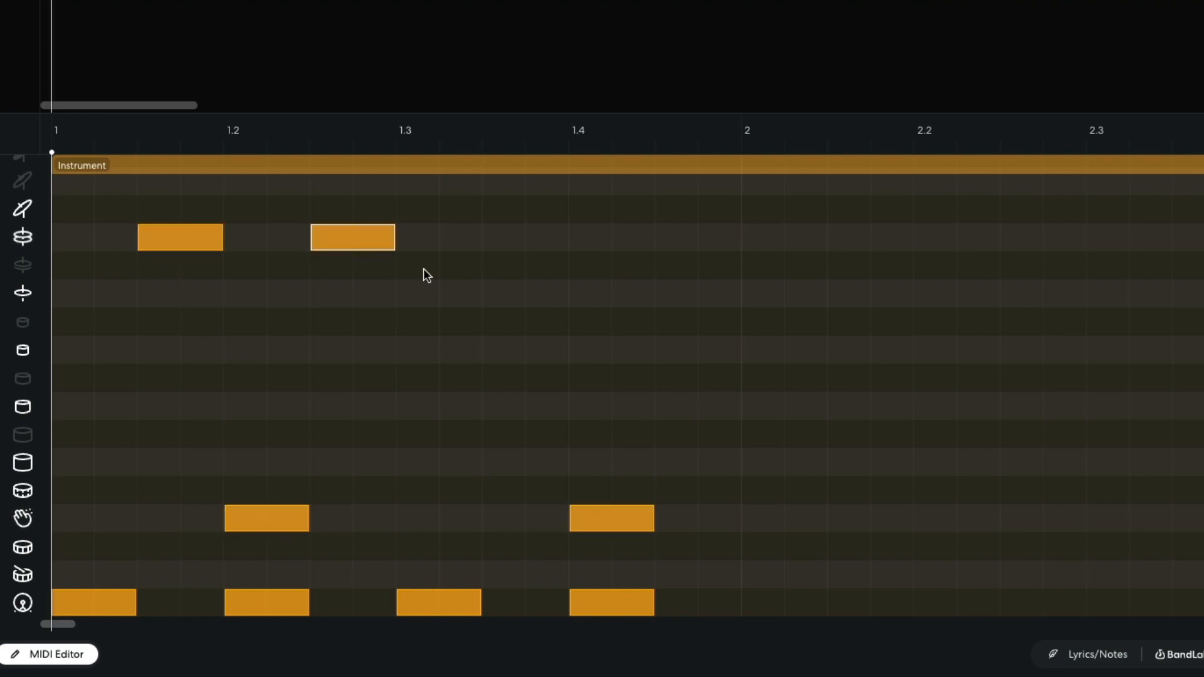
click(508, 245)
click(669, 238)
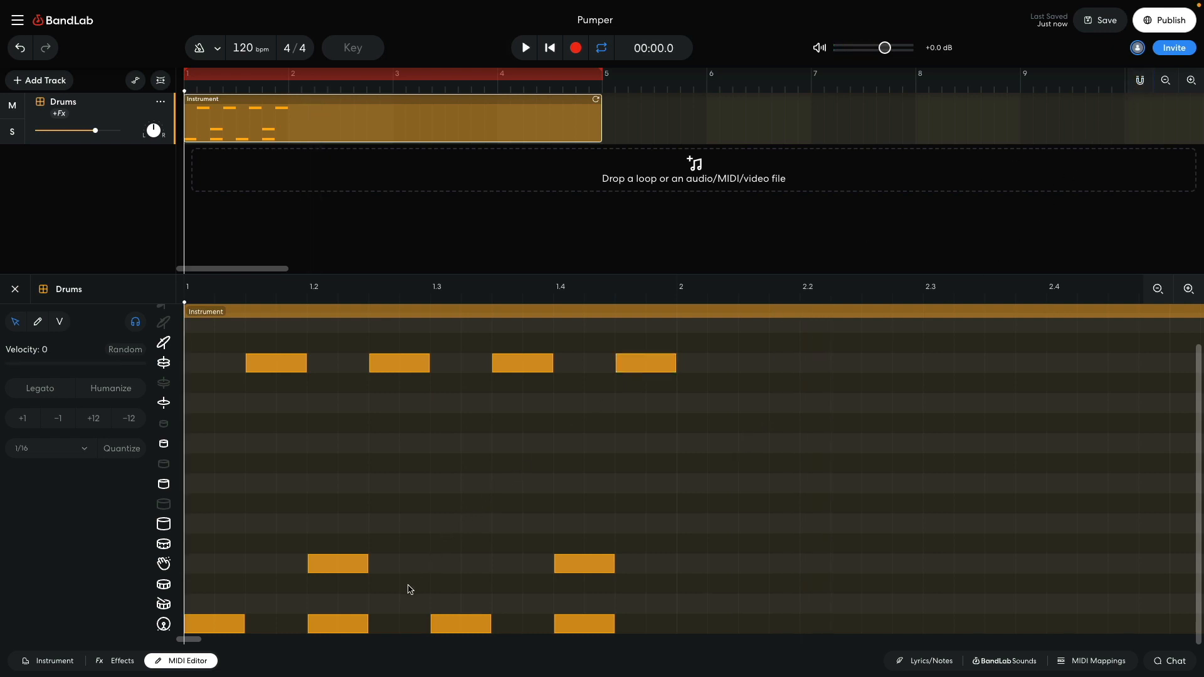
Add a short snare note just before beat 1.3 and a short single-cymbal note shortly after that beat
double_click(409, 589)
drag(408, 589, 420, 586)
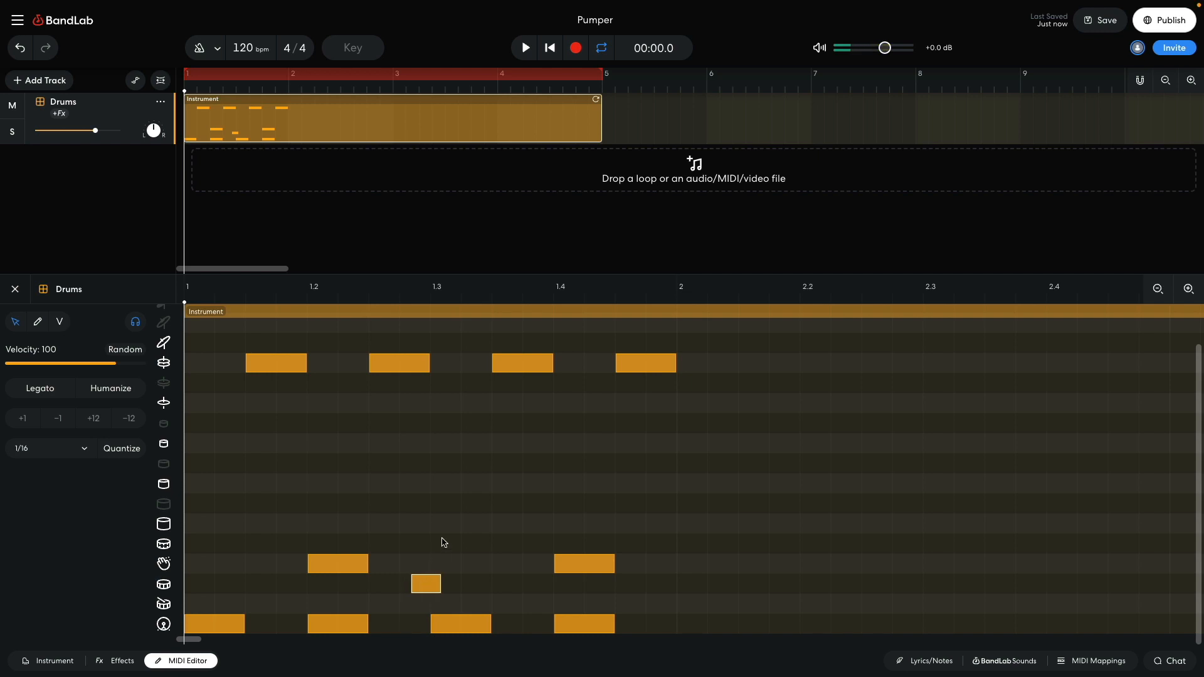
double_click(482, 407)
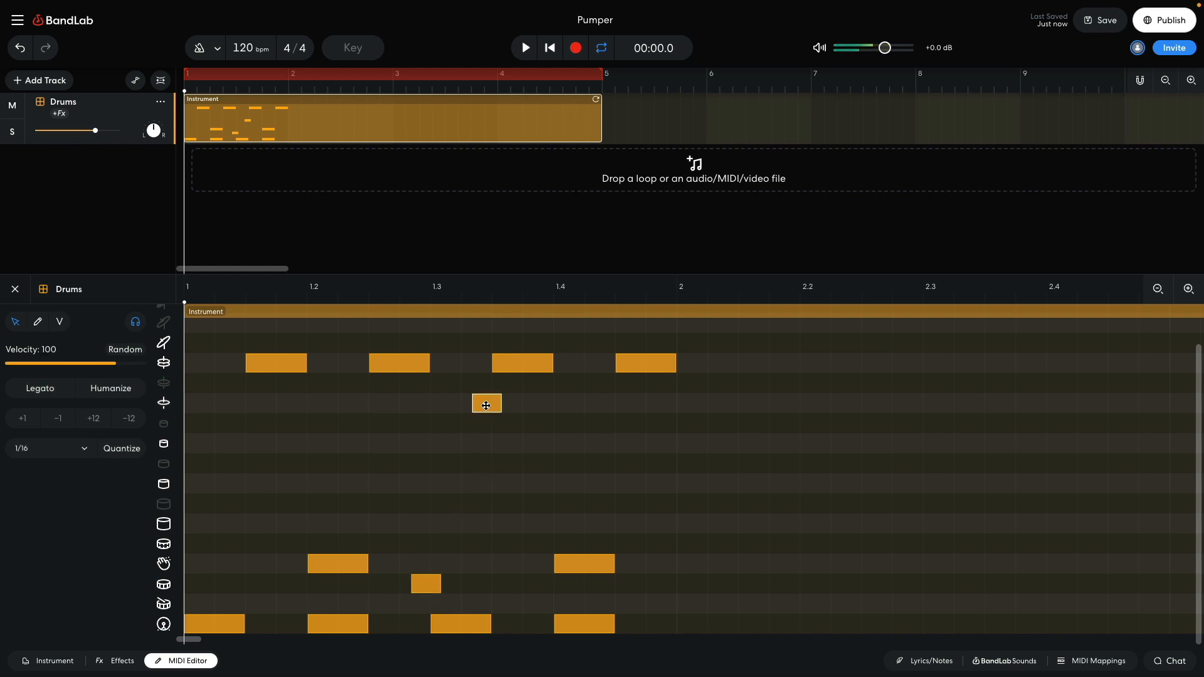
Lower the velocity of the short cymbal and snare notes to 64, and play back the beat
drag(115, 364, 97, 367)
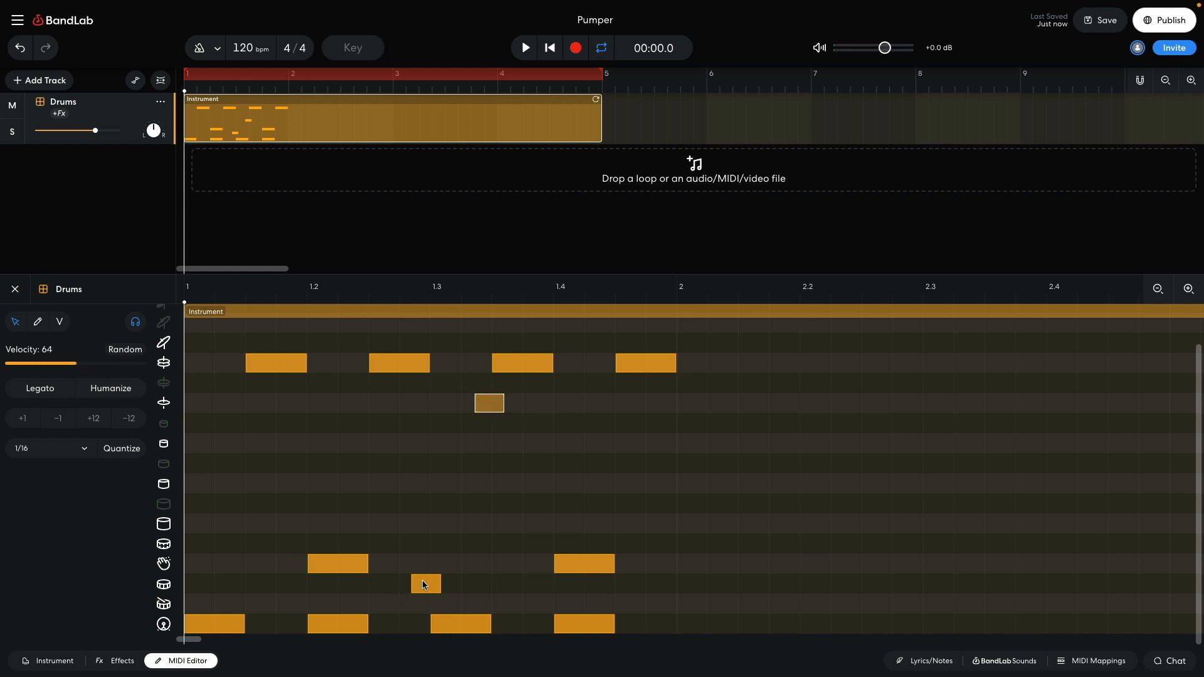
click(425, 585)
drag(119, 363, 89, 365)
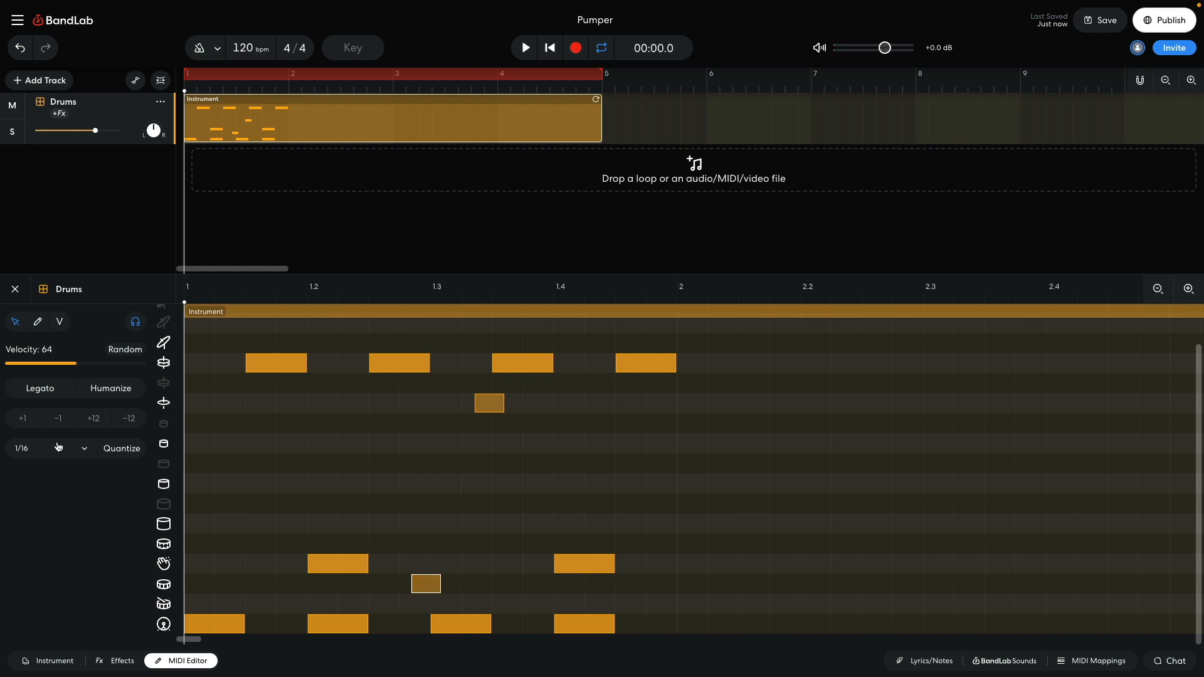
key(space)
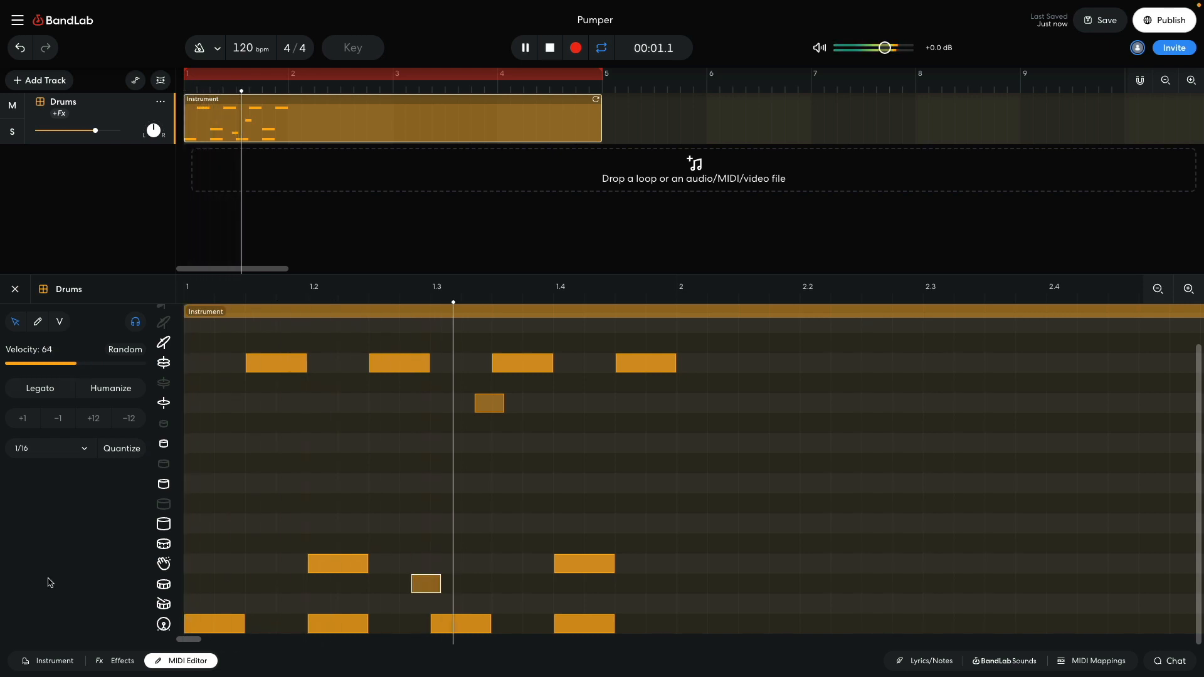
key(space)
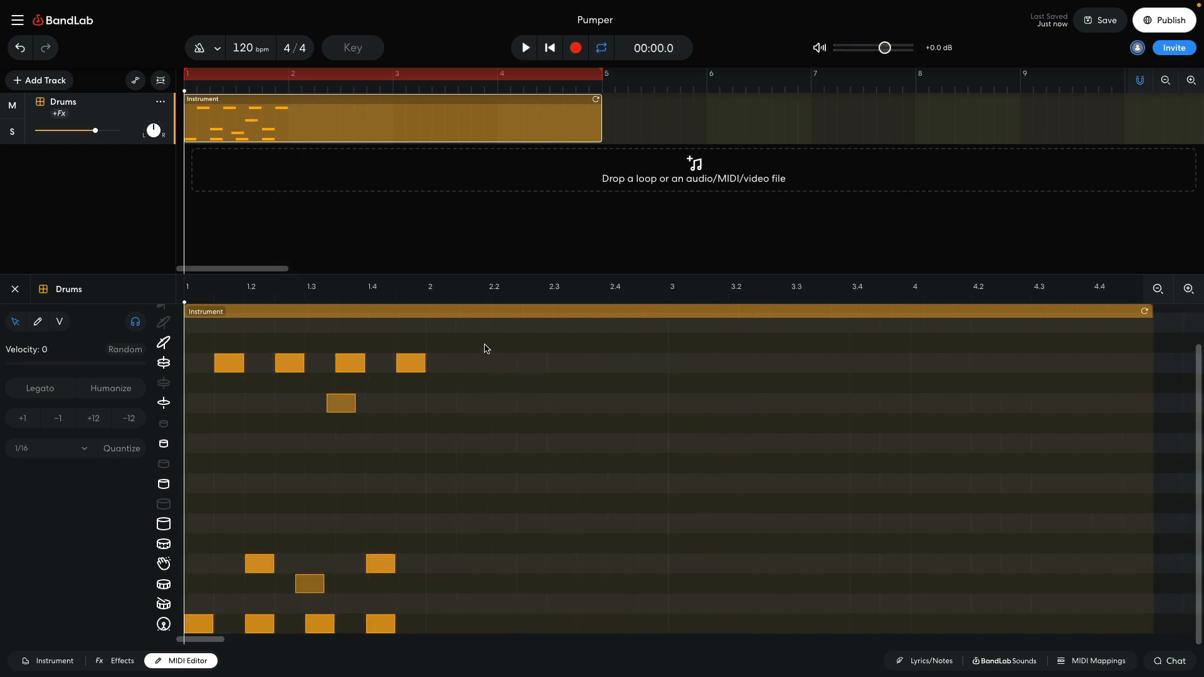
Repeat the one-bar drum pattern across bars 2 to 4 and lower the Drums track's volume slightly
drag(484, 344, 926, 635)
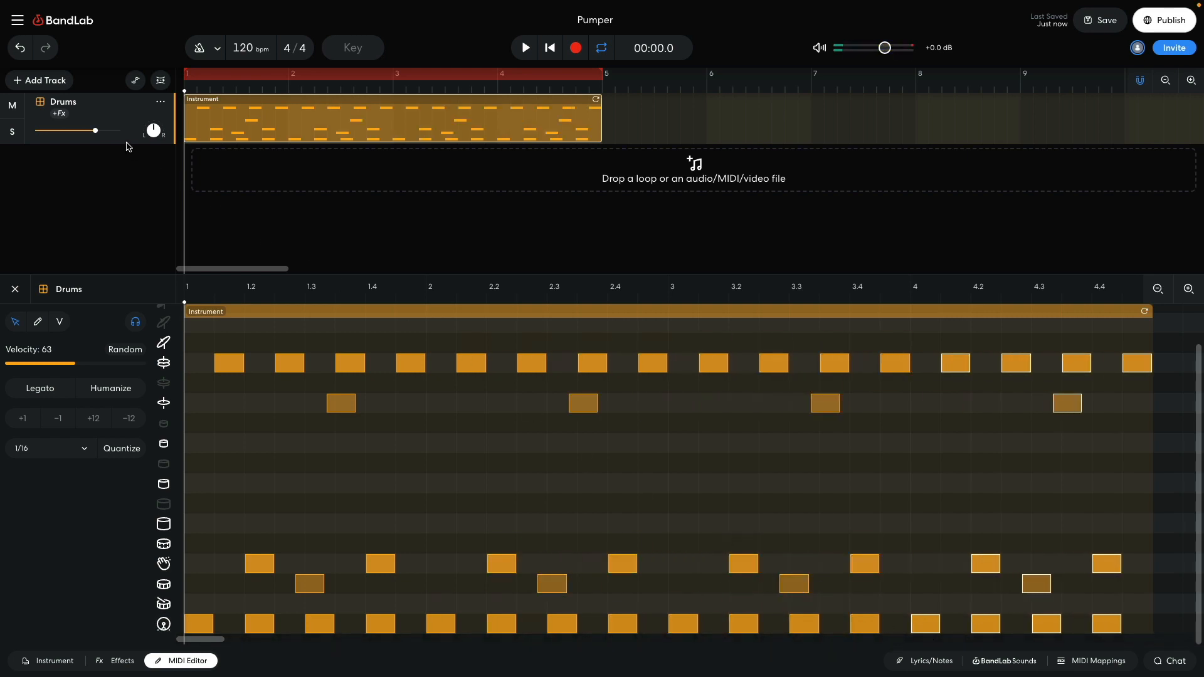
drag(88, 131, 74, 131)
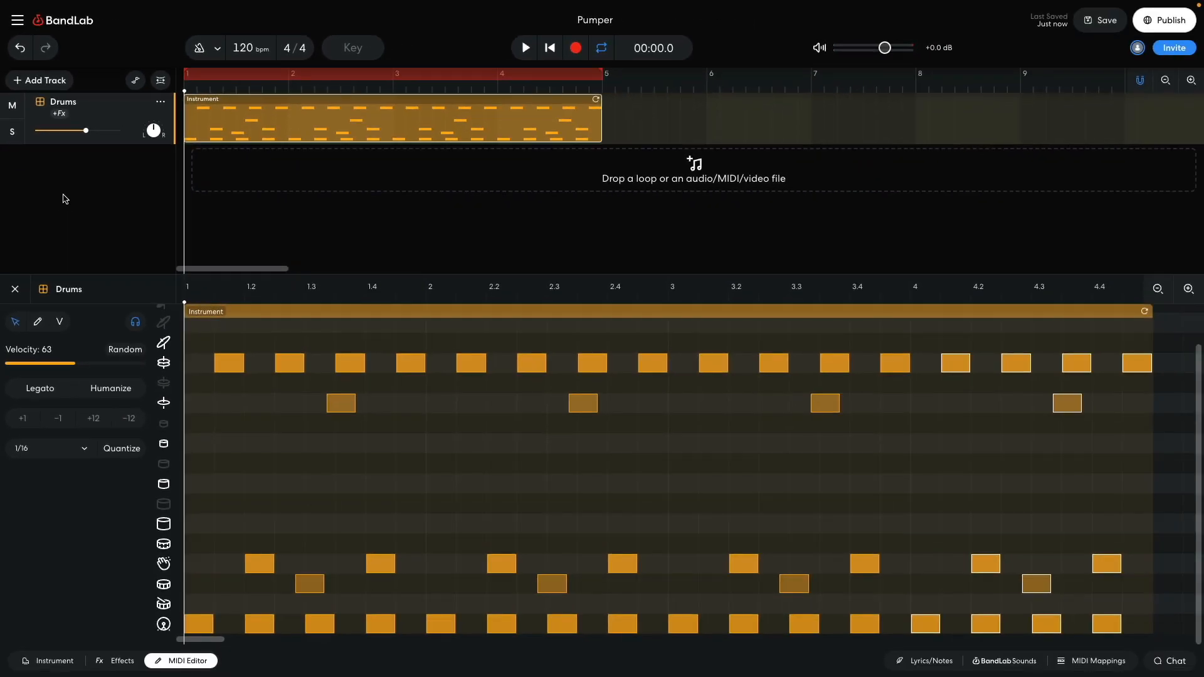
key(space)
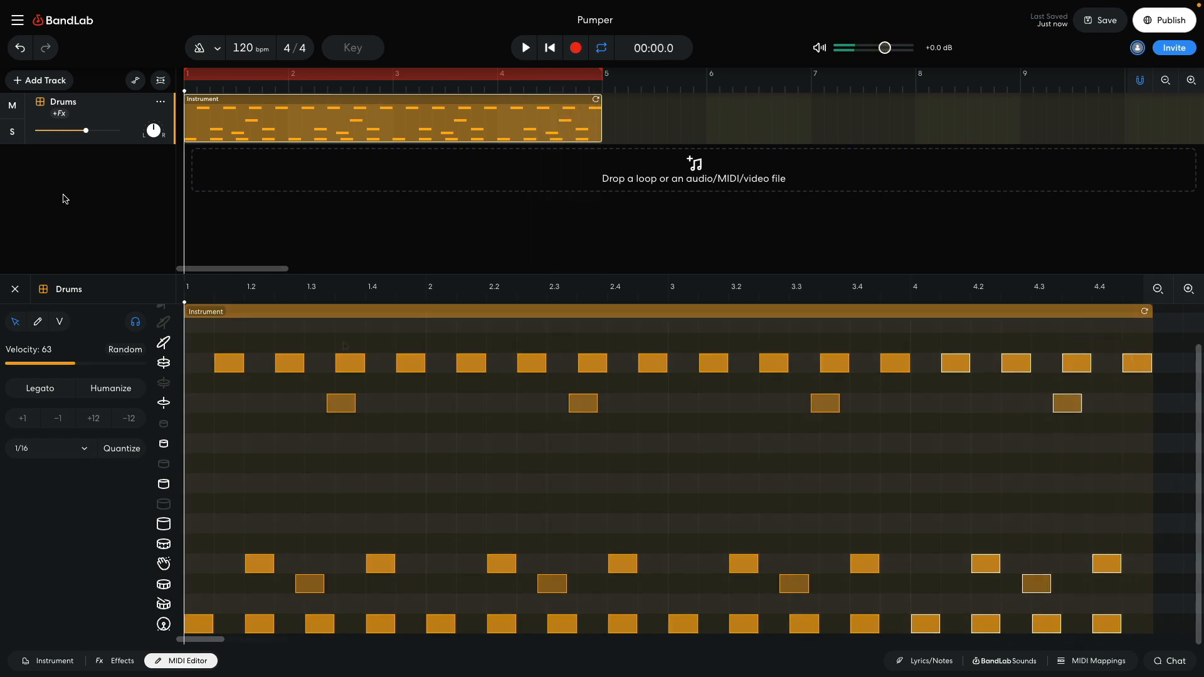
click(63, 199)
Add a second virtual instrument track and assign it Retro Juno Pad from the Pads category
click(33, 83)
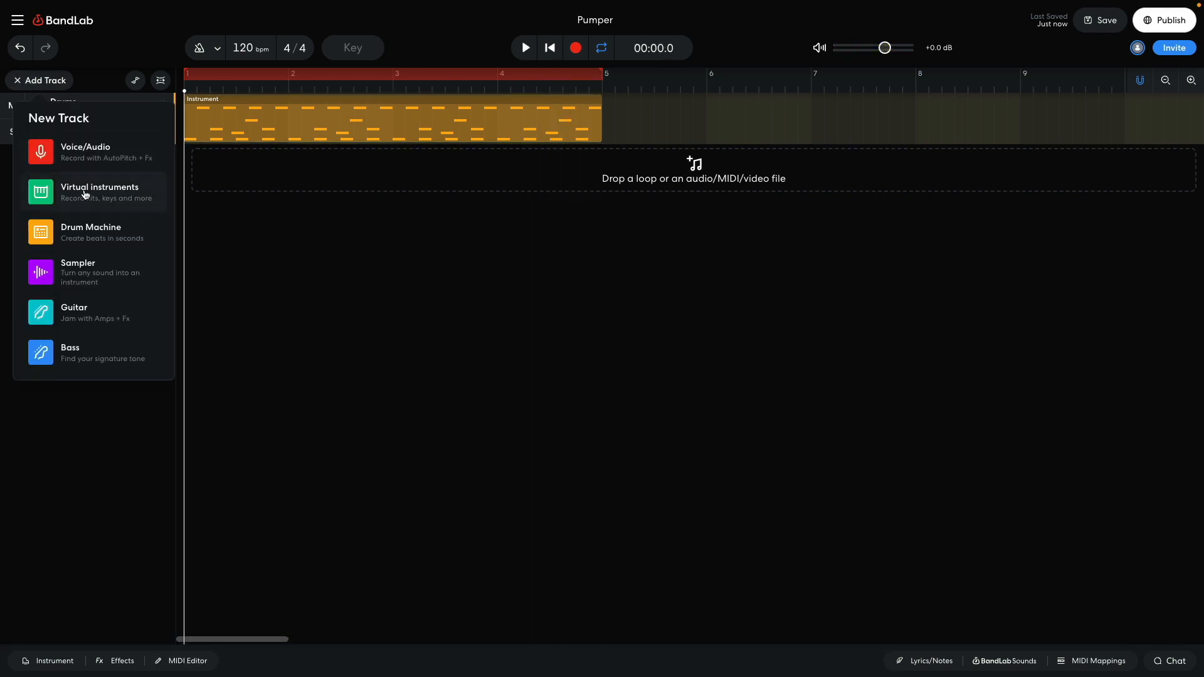
click(84, 195)
click(65, 491)
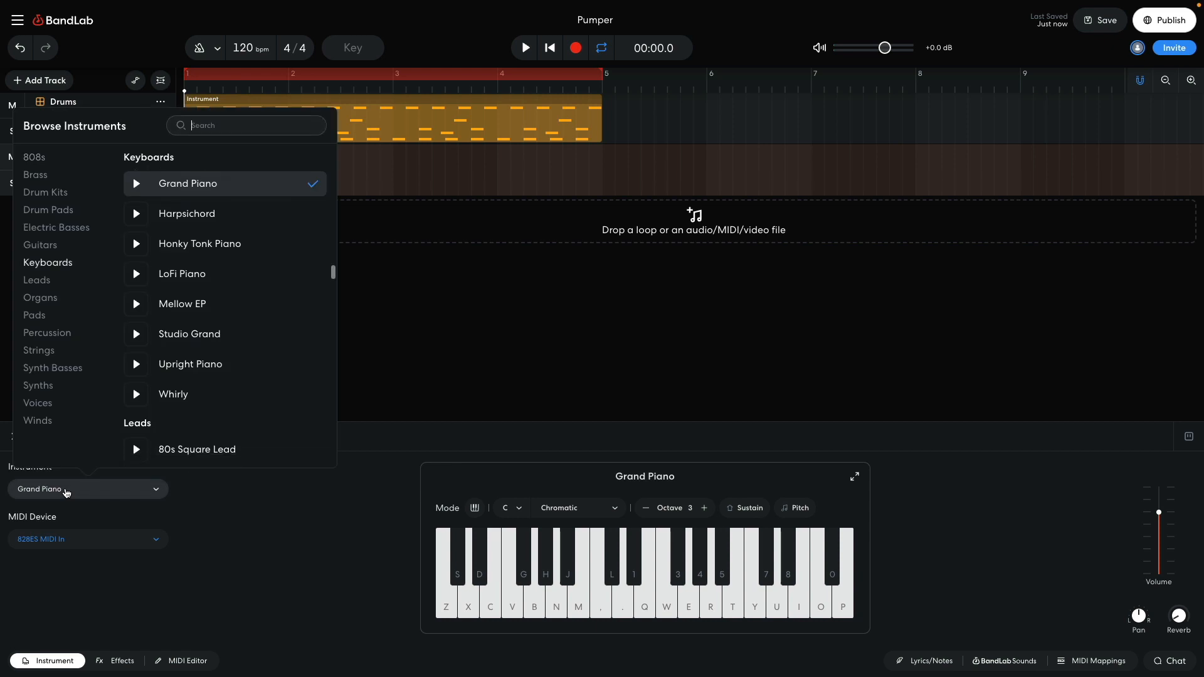
click(40, 315)
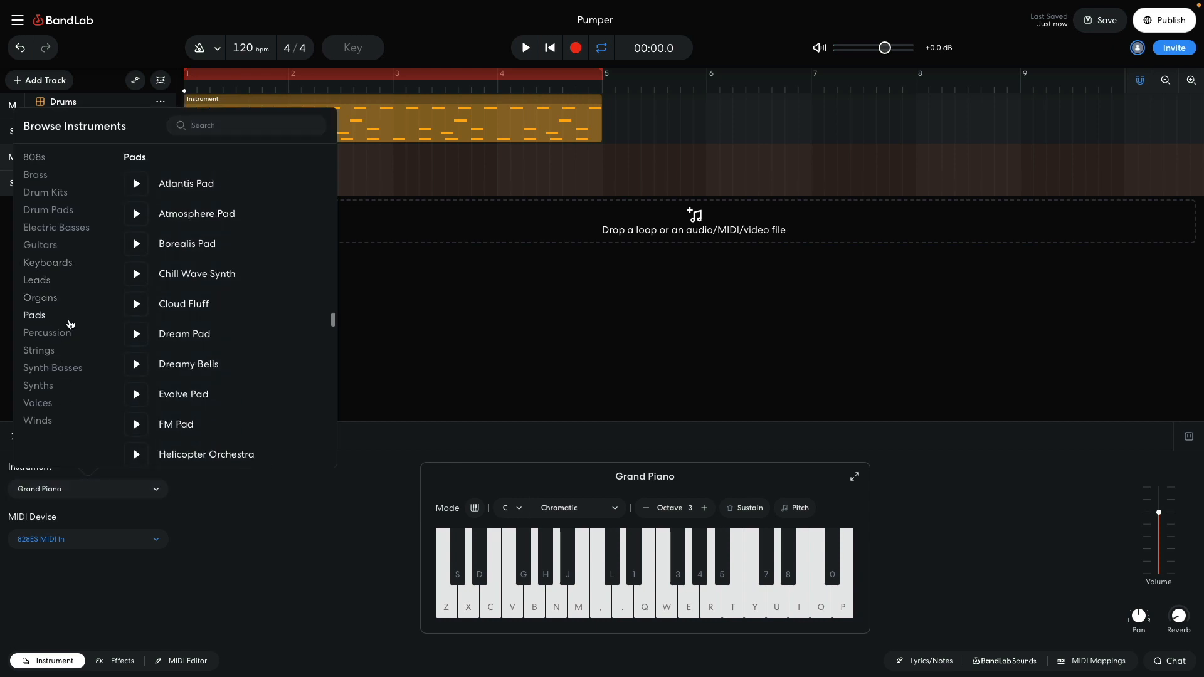
scroll(221, 354, down, 5)
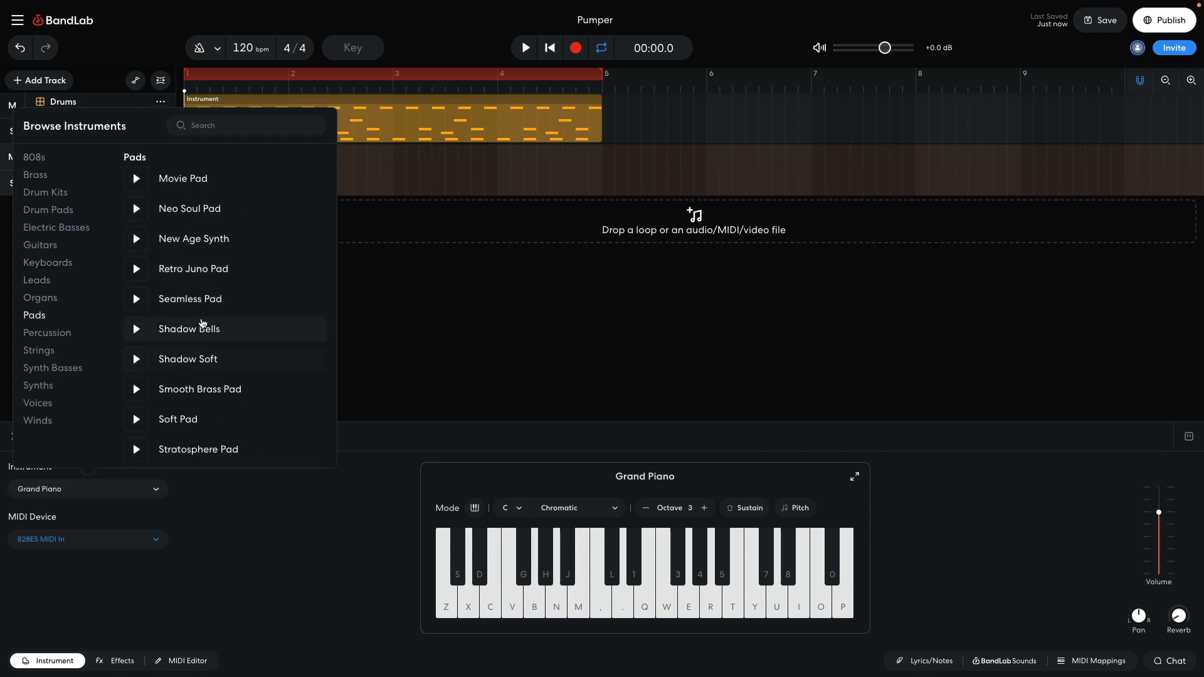
click(204, 272)
click(389, 313)
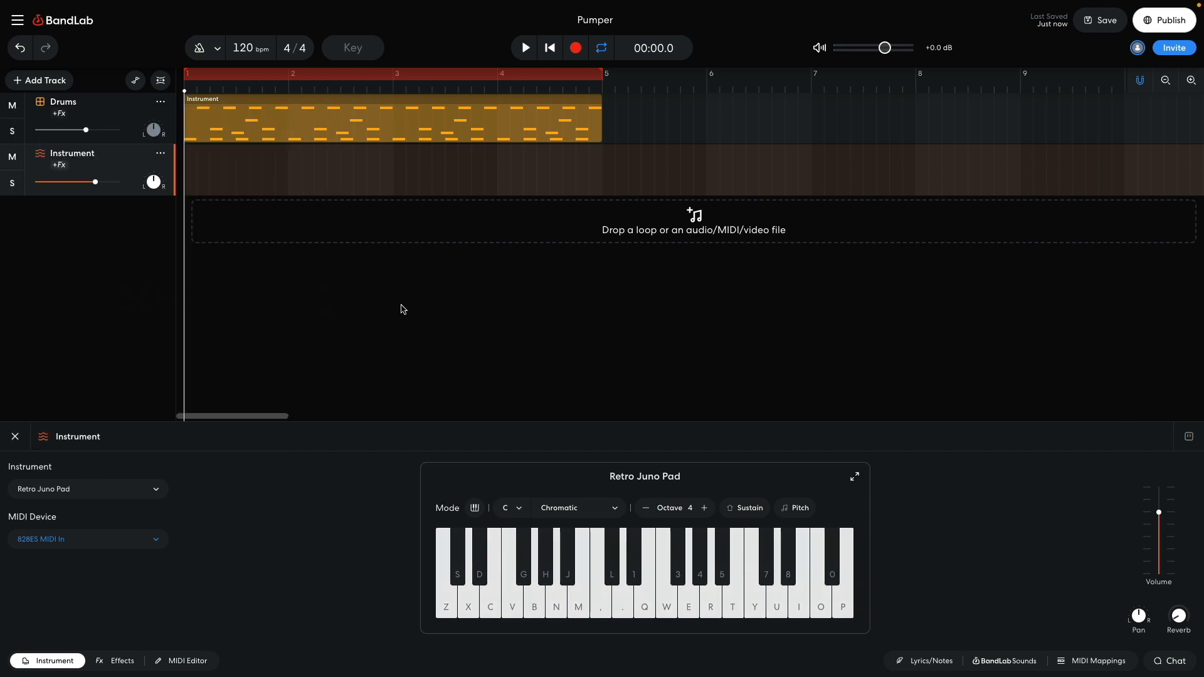
Lower the Pad track's volume slightly and play the pad chords together with the drums
mouse_move(87, 184)
drag(129, 255, 76, 267)
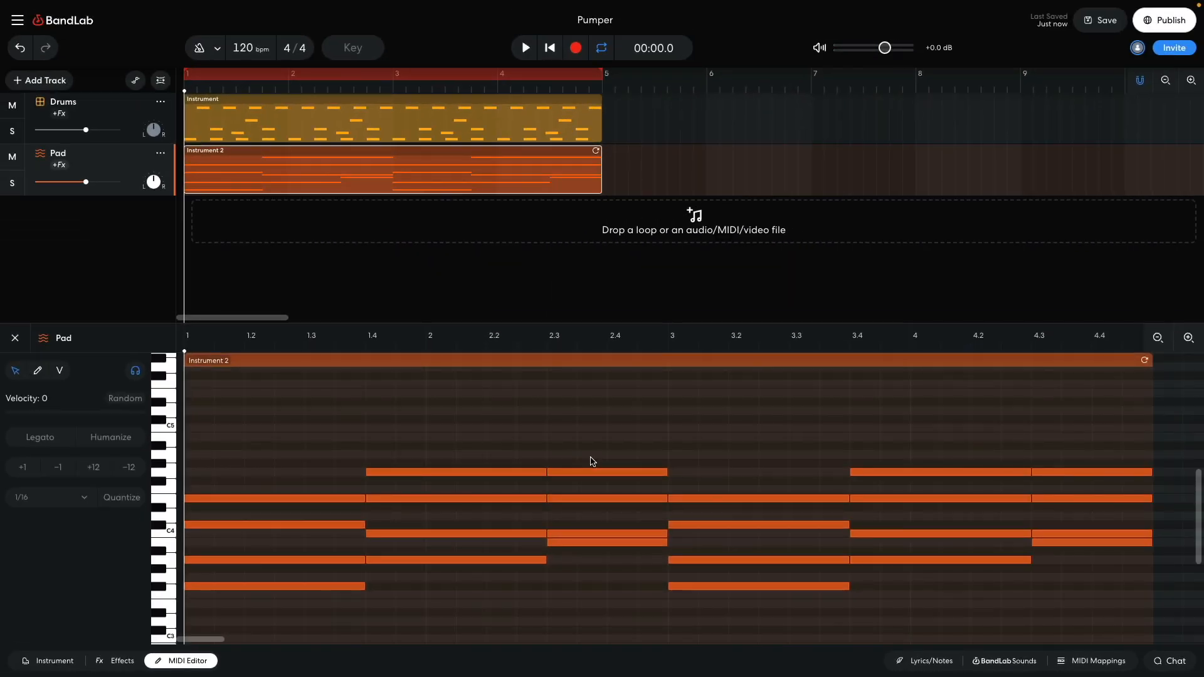
key(space)
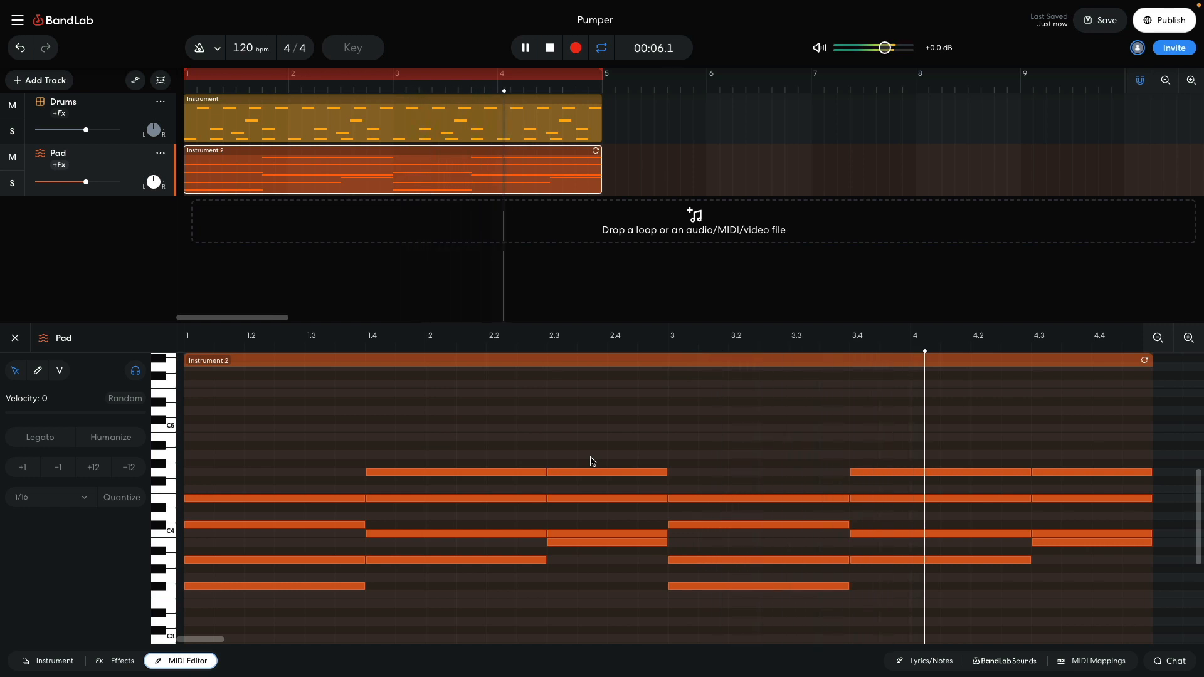
key(space)
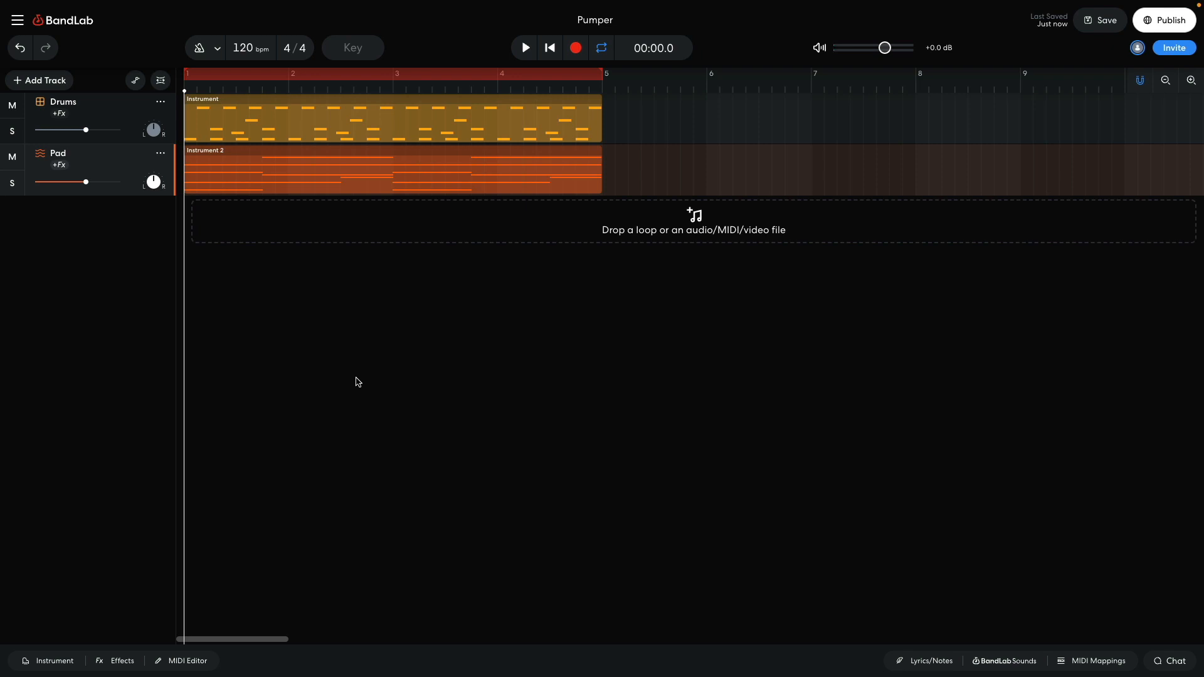
Add the Pumper effect from the Dynamics category to the Pad track
click(123, 659)
click(228, 553)
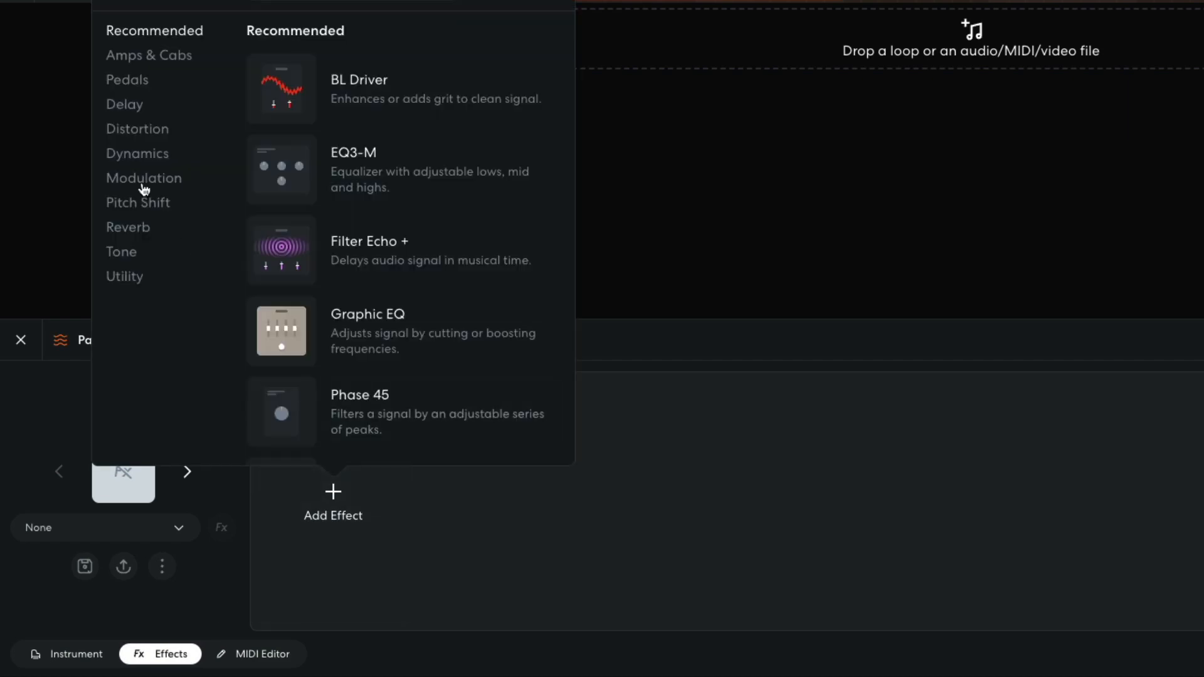
click(137, 153)
scroll(374, 232, down, 5)
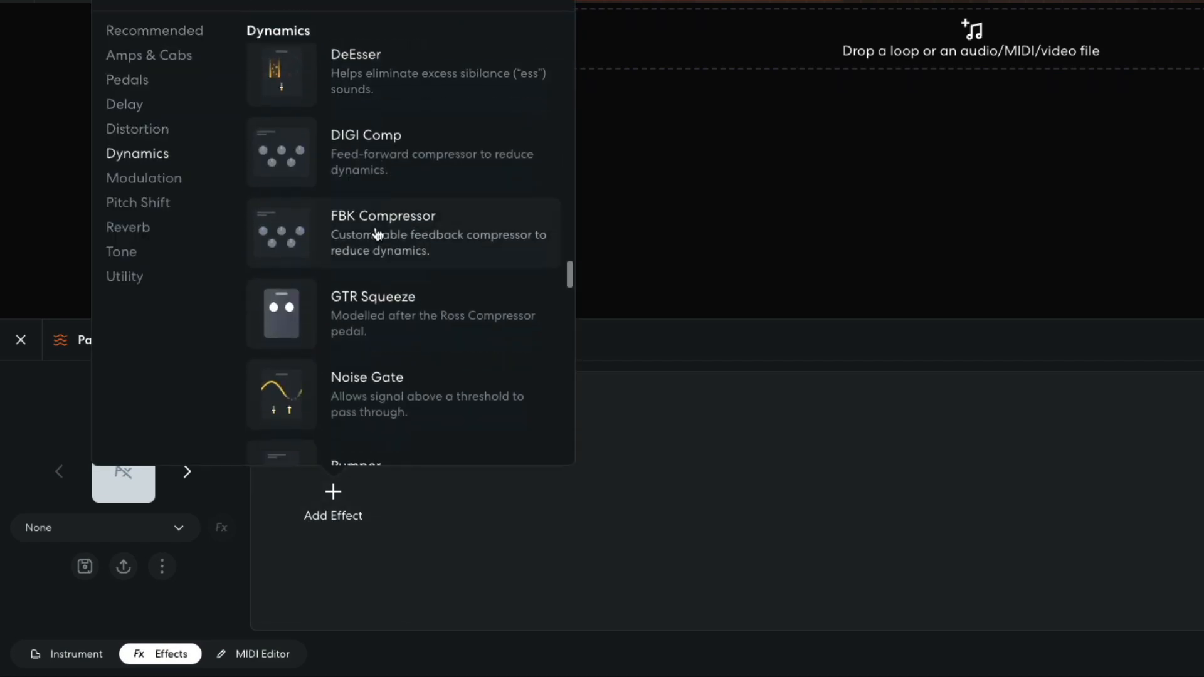
click(388, 393)
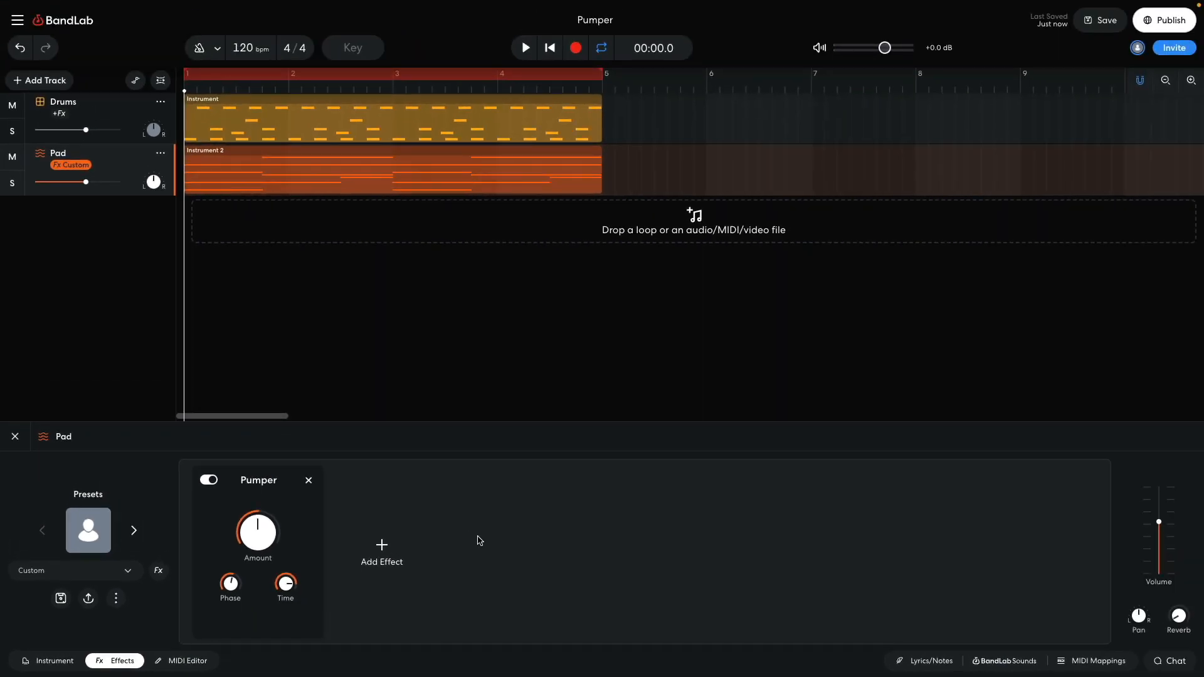
Play the loop and solo the Pad track to hear the Pumper effect on its own
key(space)
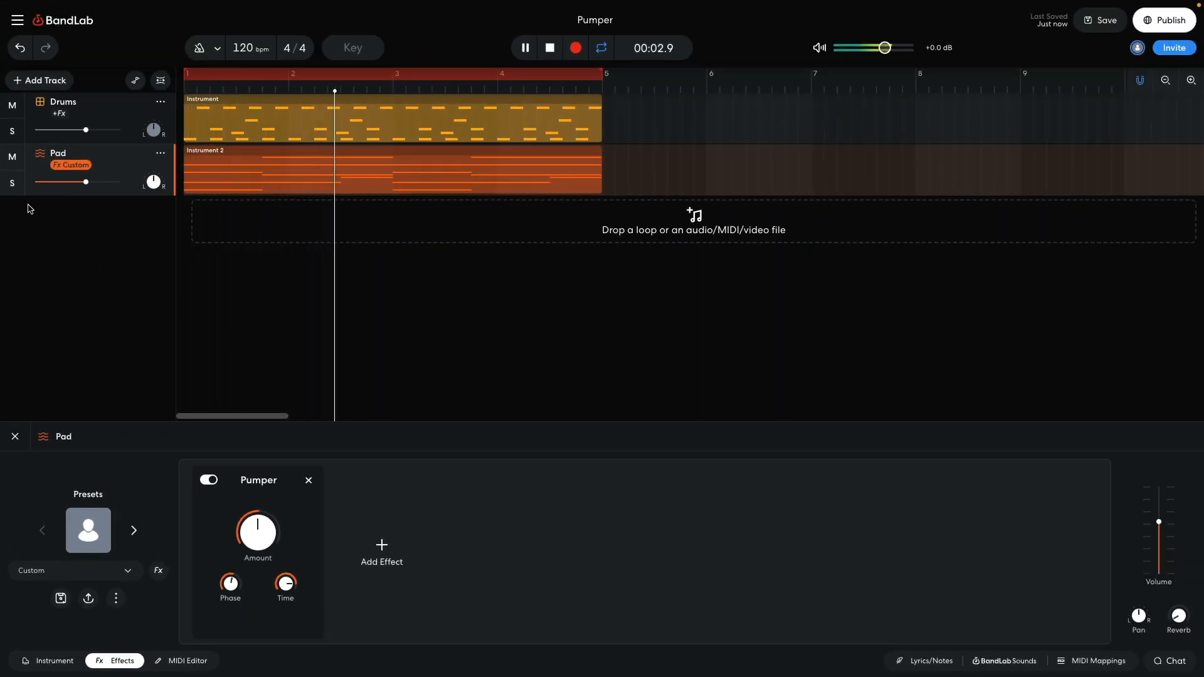
click(13, 182)
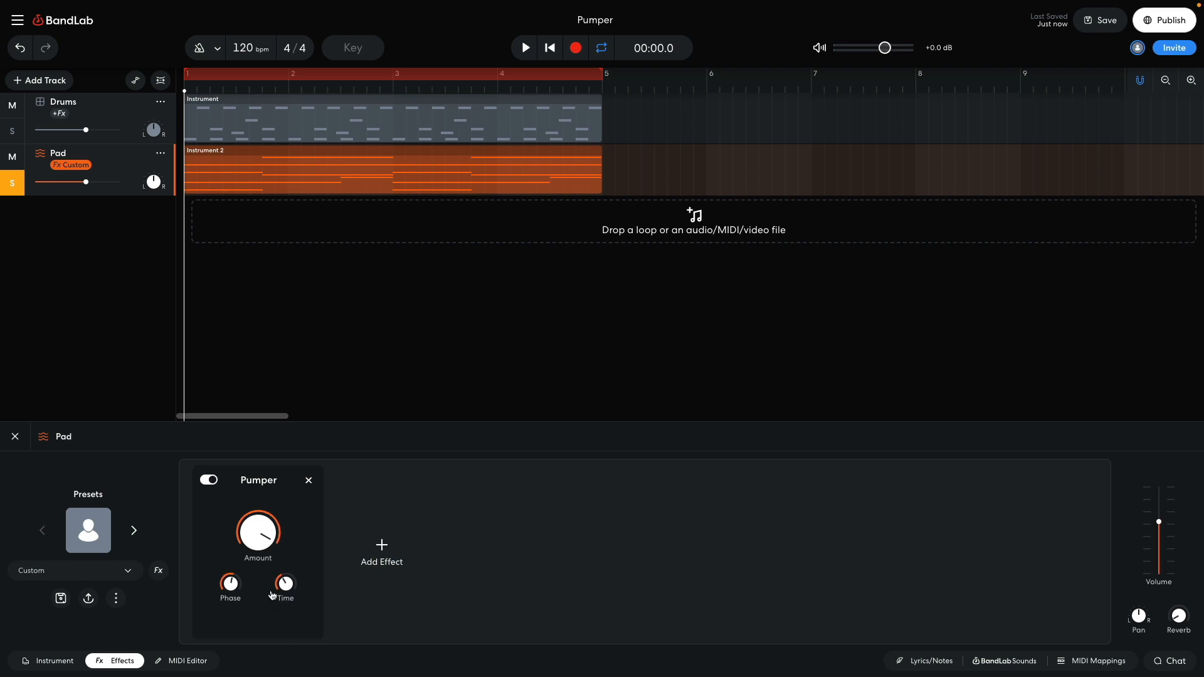
Play the soloed Pad track while sweeping the Pumper's Time between its extremes, and settle on a fairly high setting
key(space)
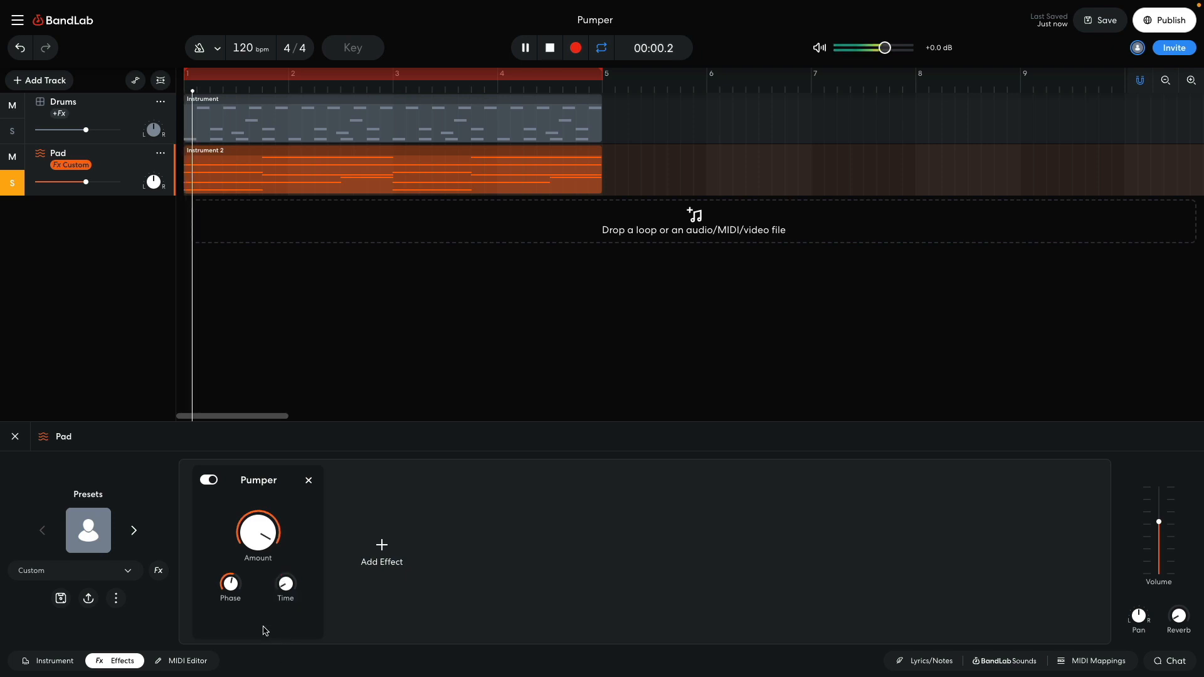
drag(285, 583, 291, 370)
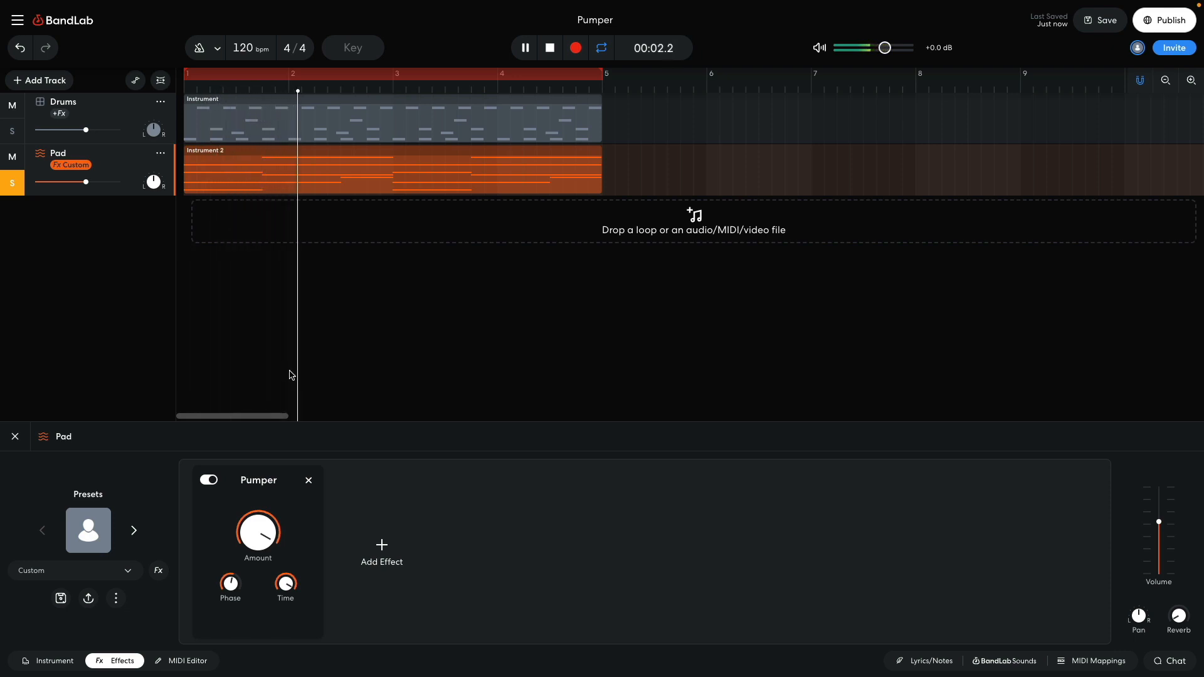
key(space)
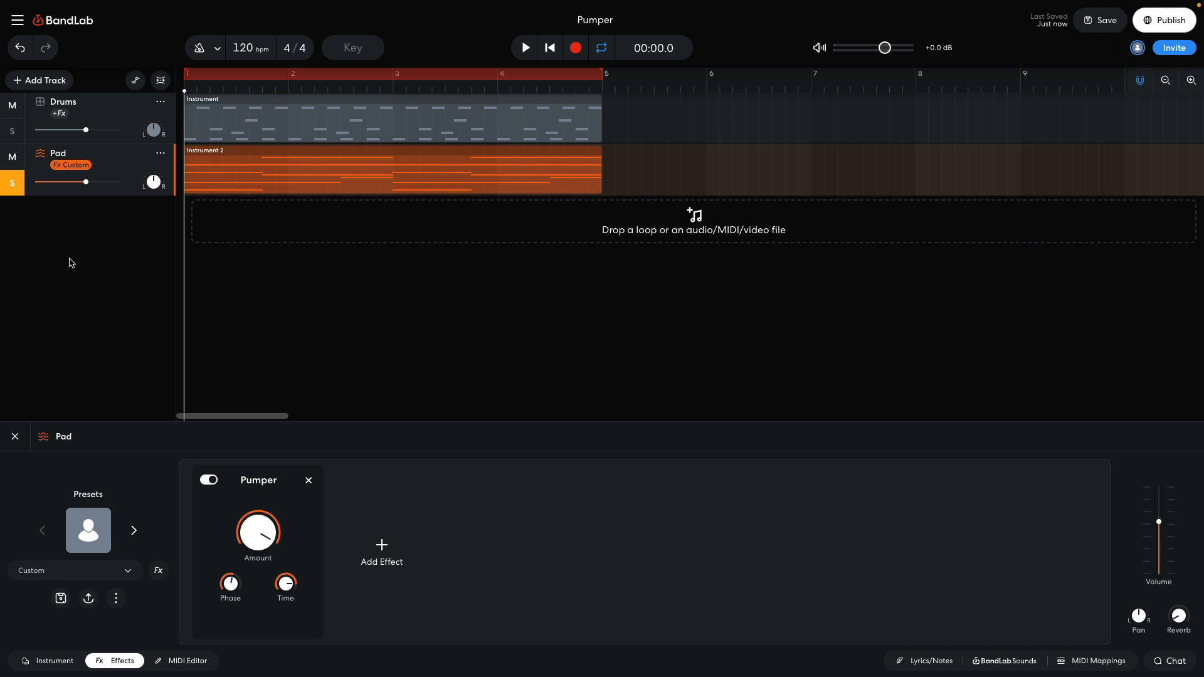
Unsolo the Pad track and raise the Pumper's Phase slightly while the loop plays with the drums
click(11, 191)
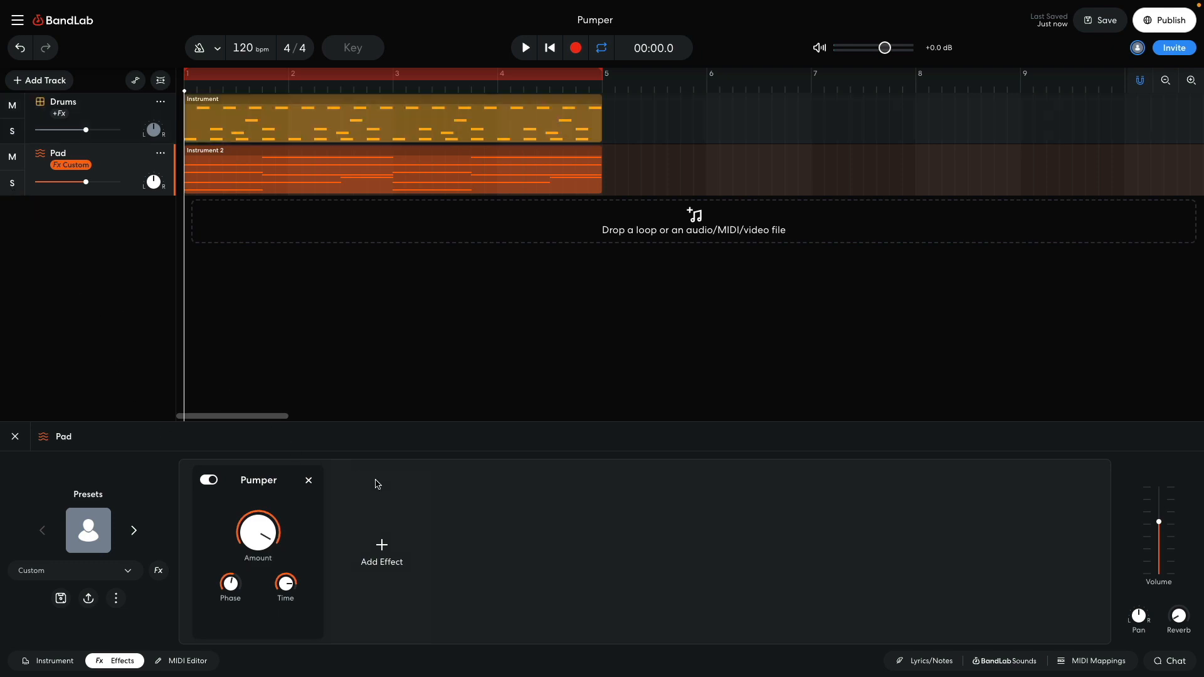
key(space)
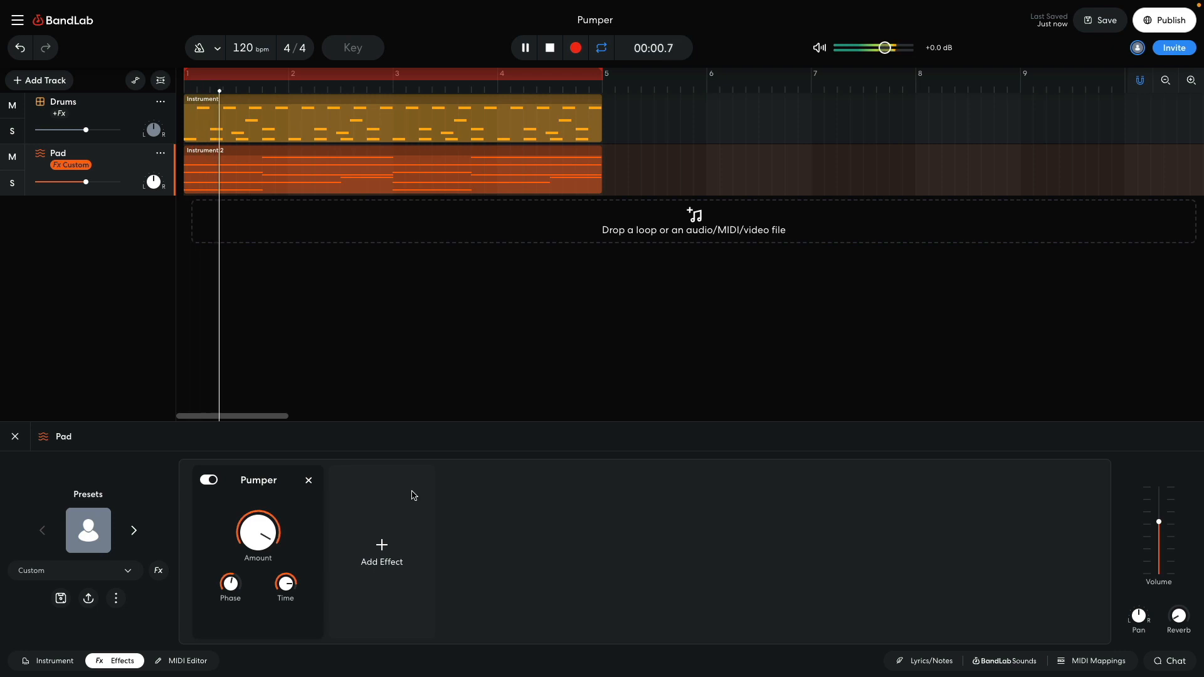
mouse_move(229, 583)
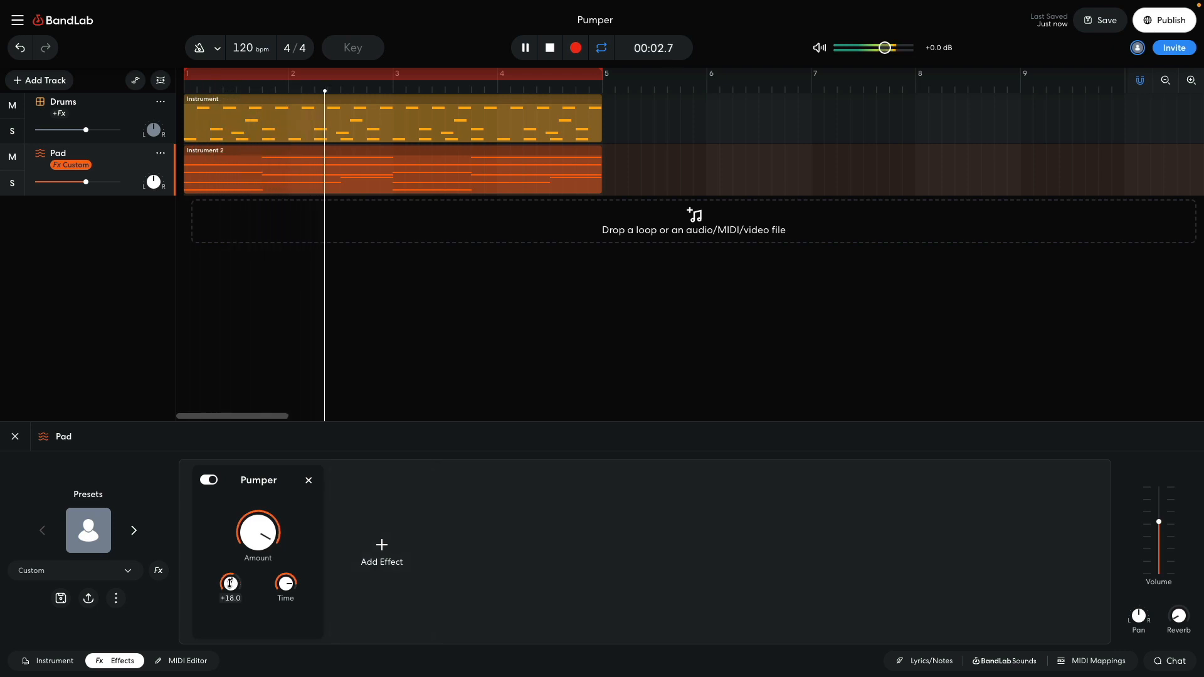
drag(229, 583, 215, 529)
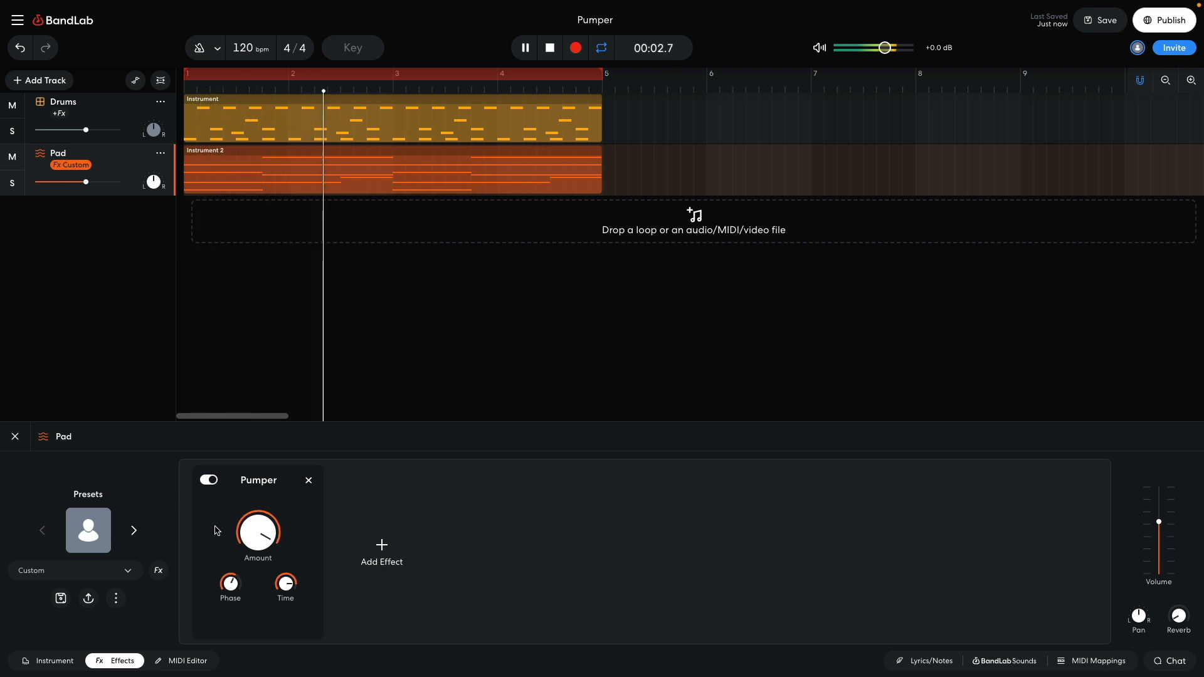
key(space)
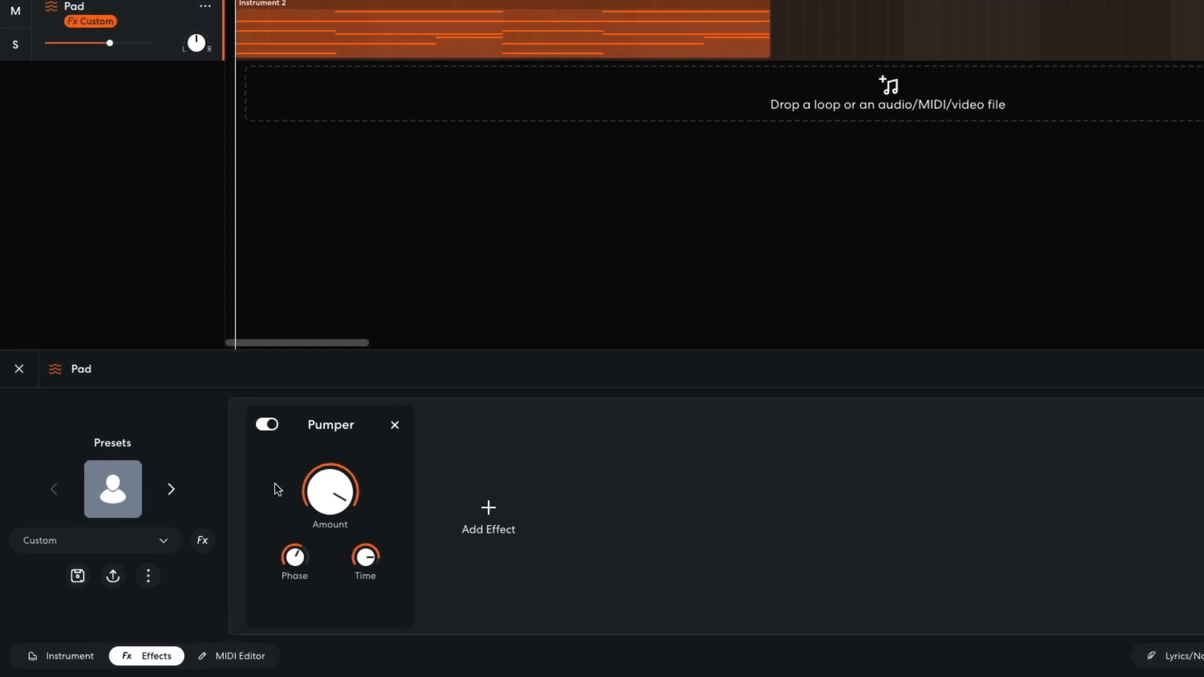
Lower the Pumper's Amount and play the loop with the effect bypassed and re-enabled to compare the sound
mouse_move(252, 556)
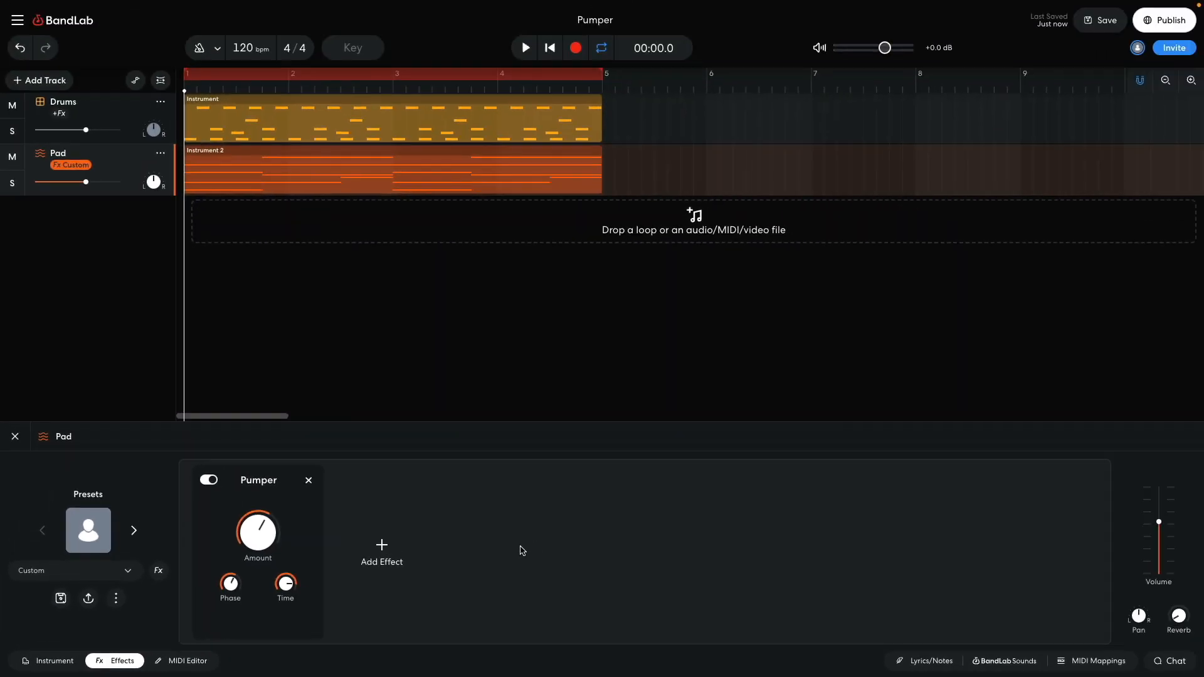
key(space)
key(space)
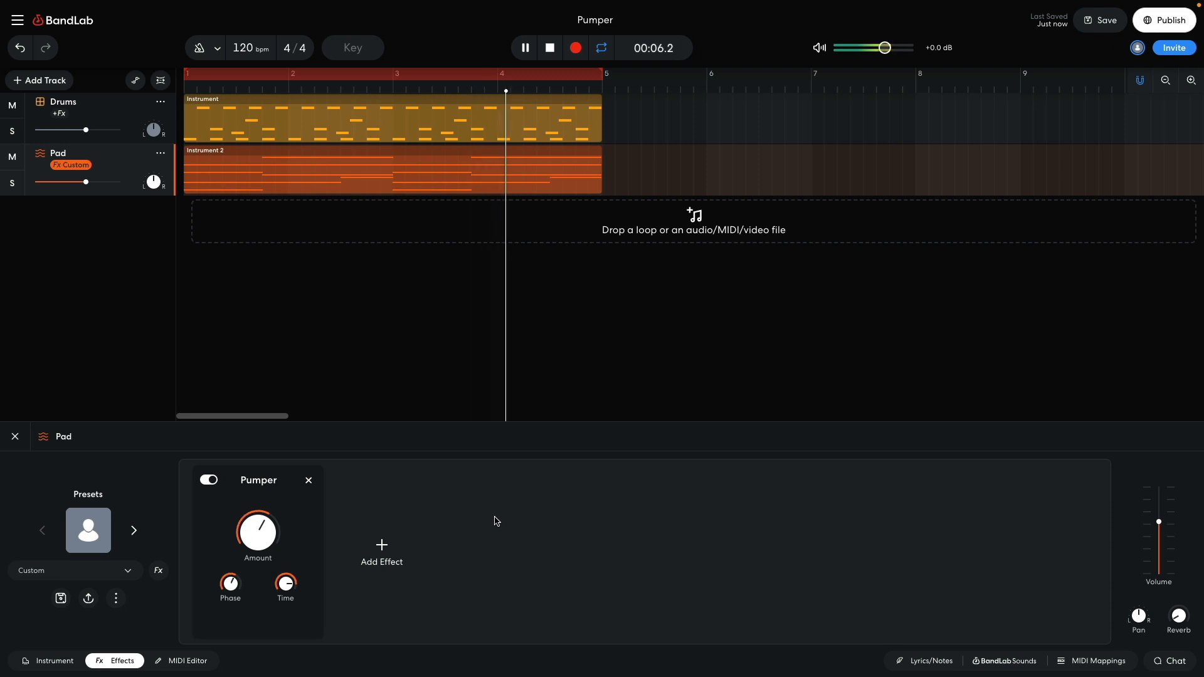
click(209, 480)
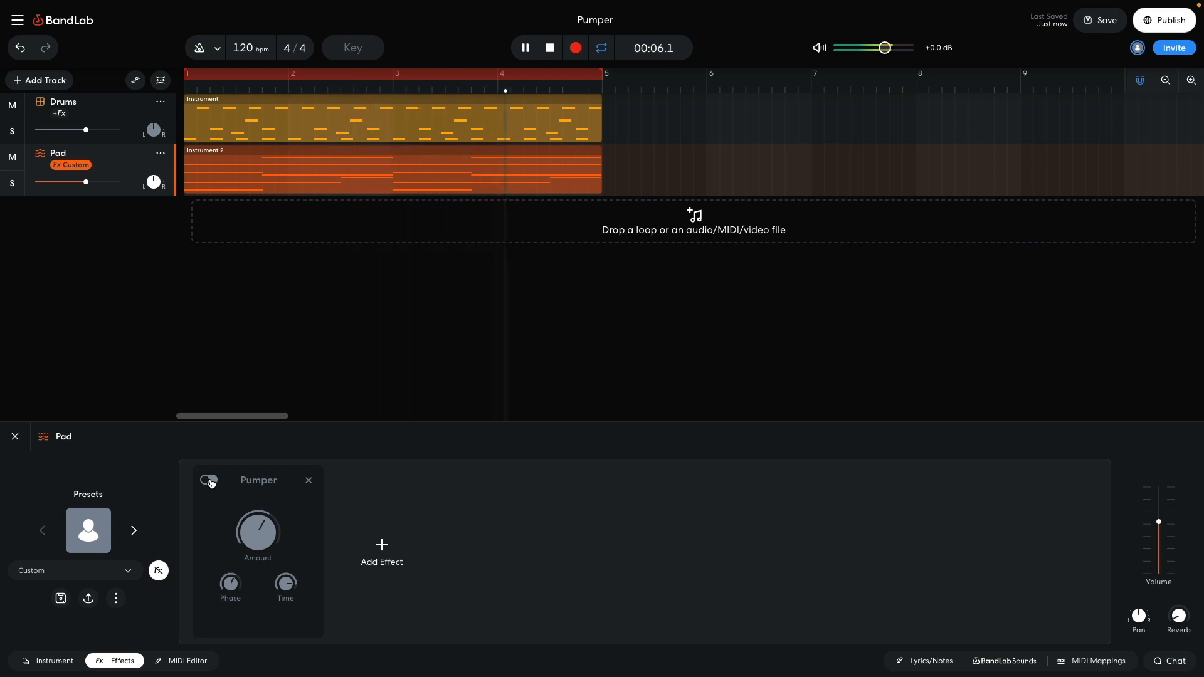
click(209, 480)
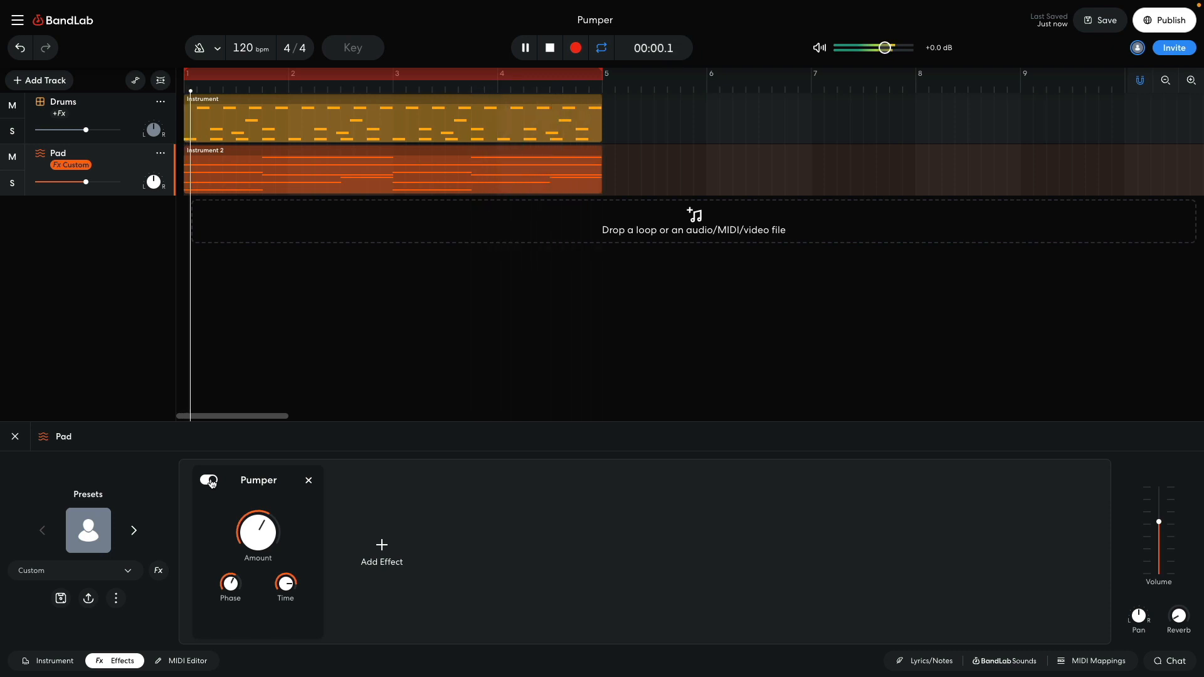
key(space)
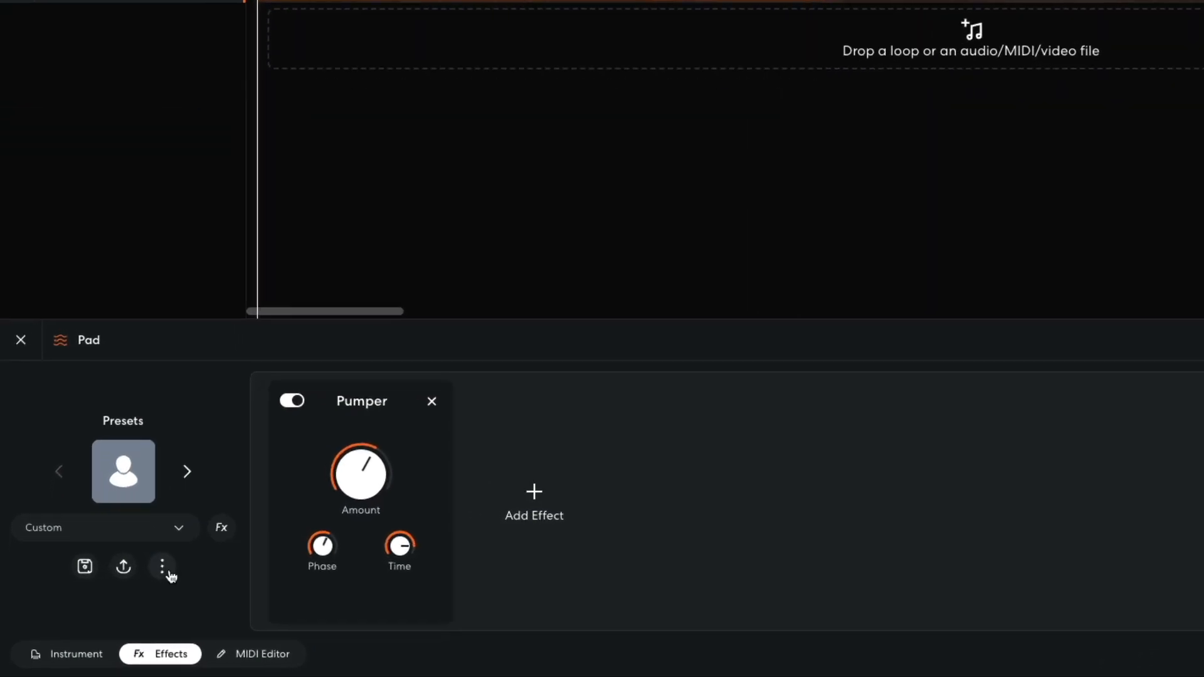
Save the Pad track's effect settings as a preset named House Pumper with the green artwork
click(116, 598)
click(167, 521)
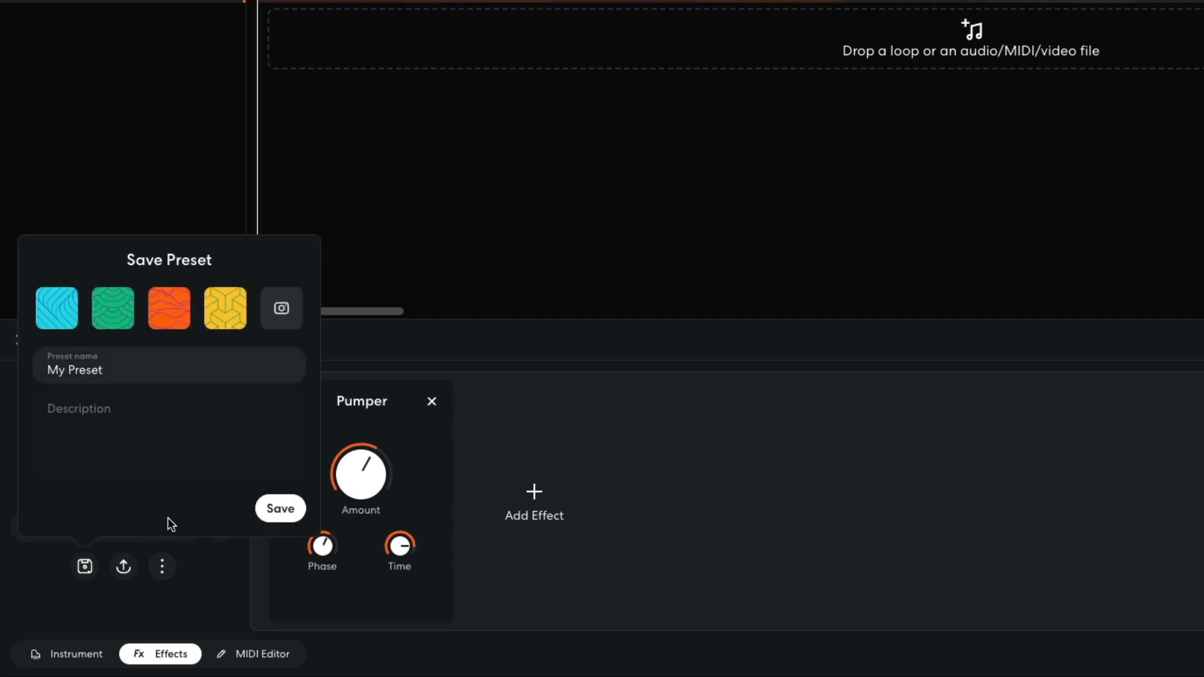
key(BackSpace)
text(House Pumper)
click(123, 306)
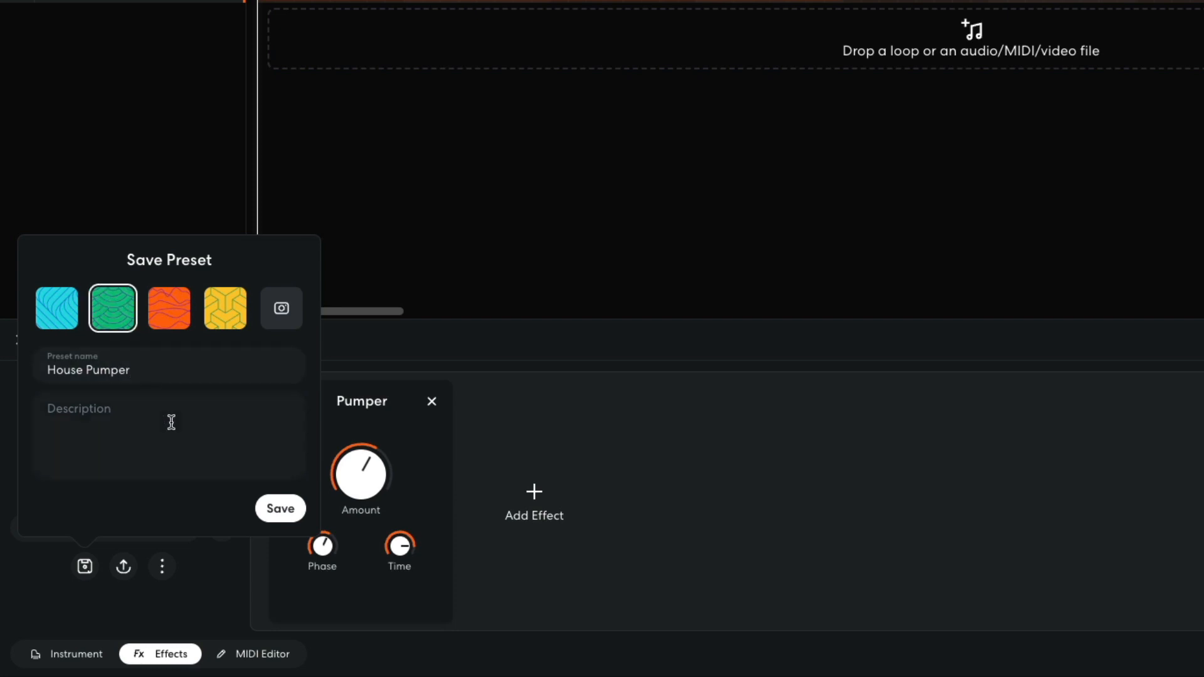
click(280, 510)
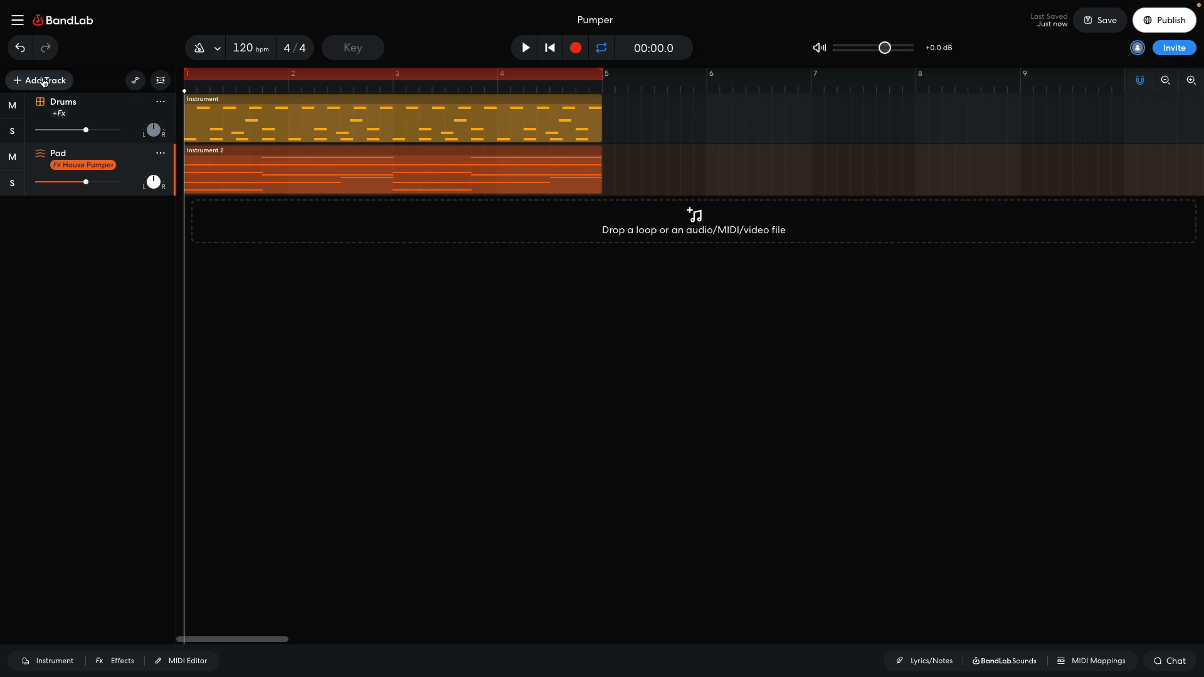
Add a virtual instrument track with Tropical House Bass from the Synth Basses category and lower its volume slightly
click(44, 82)
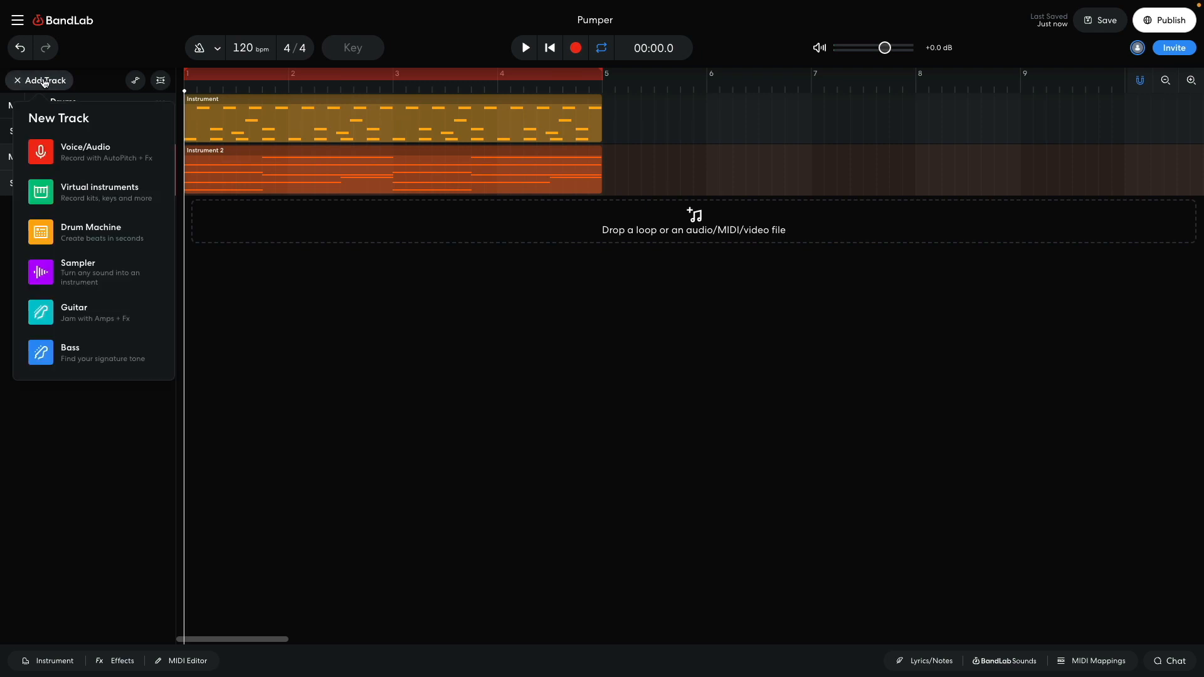
click(85, 190)
click(73, 489)
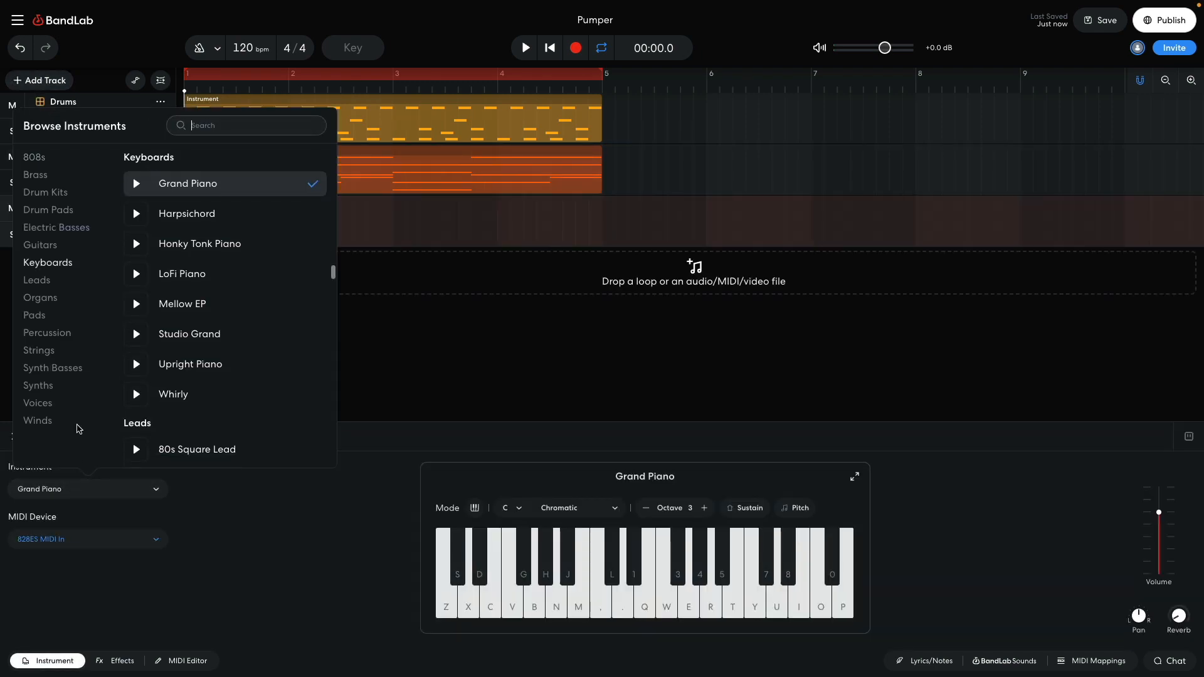
click(72, 370)
scroll(223, 373, down, 5)
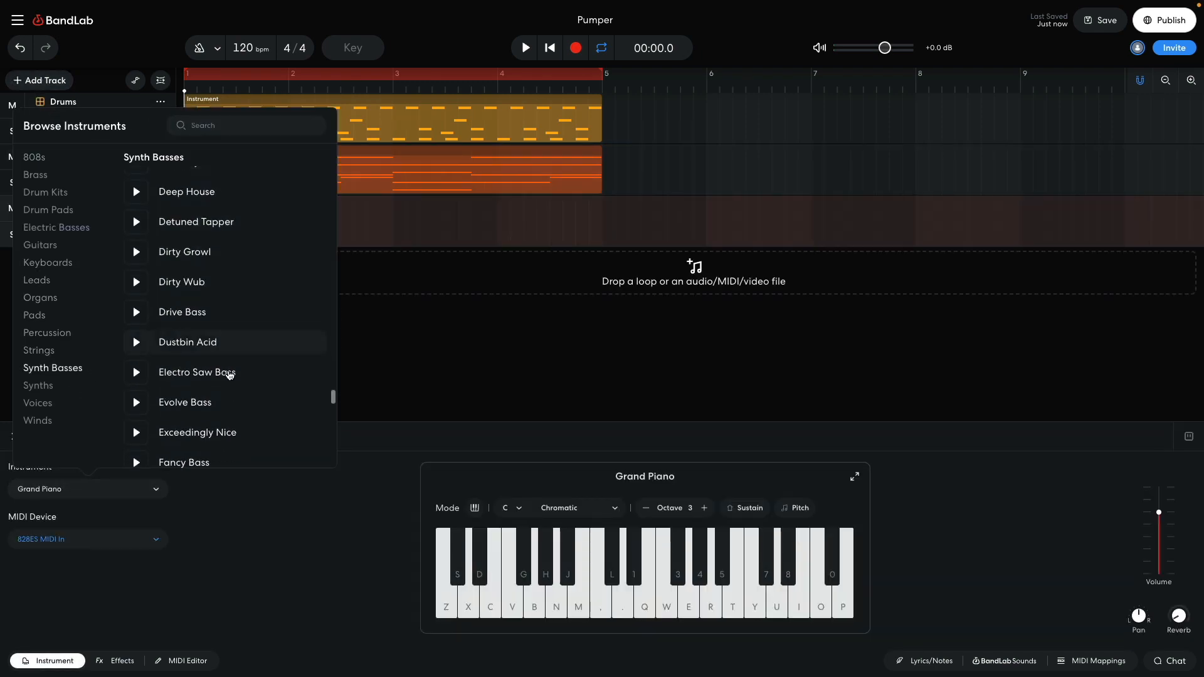
scroll(225, 373, down, 15)
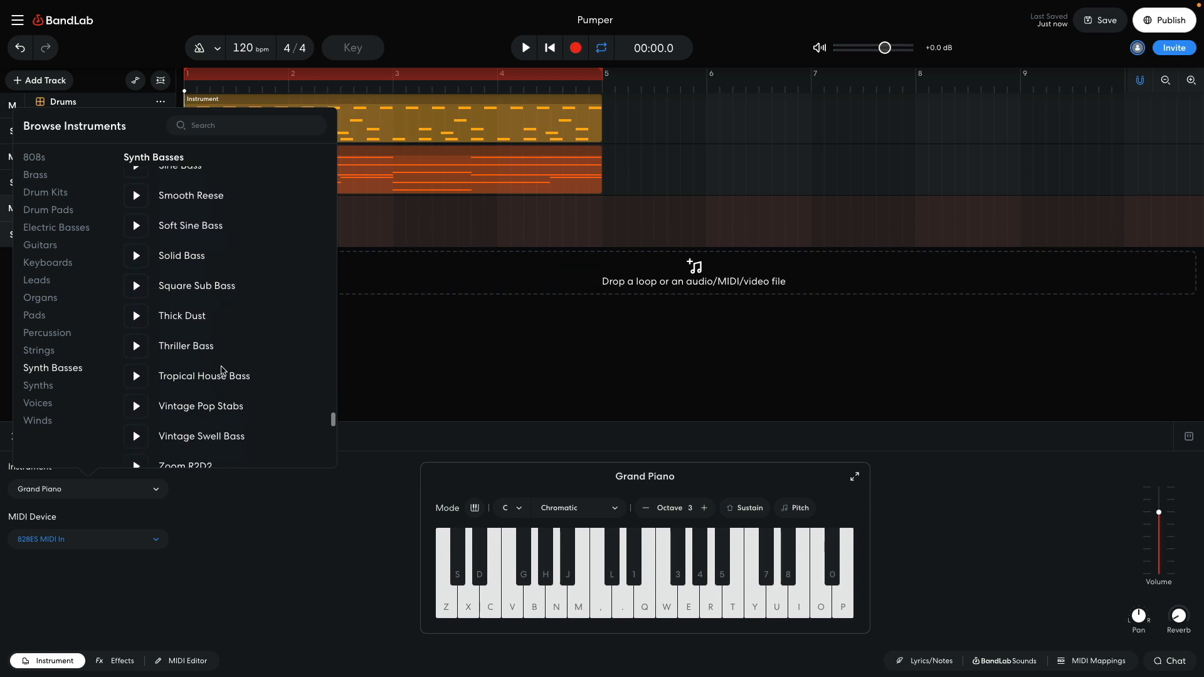
click(206, 377)
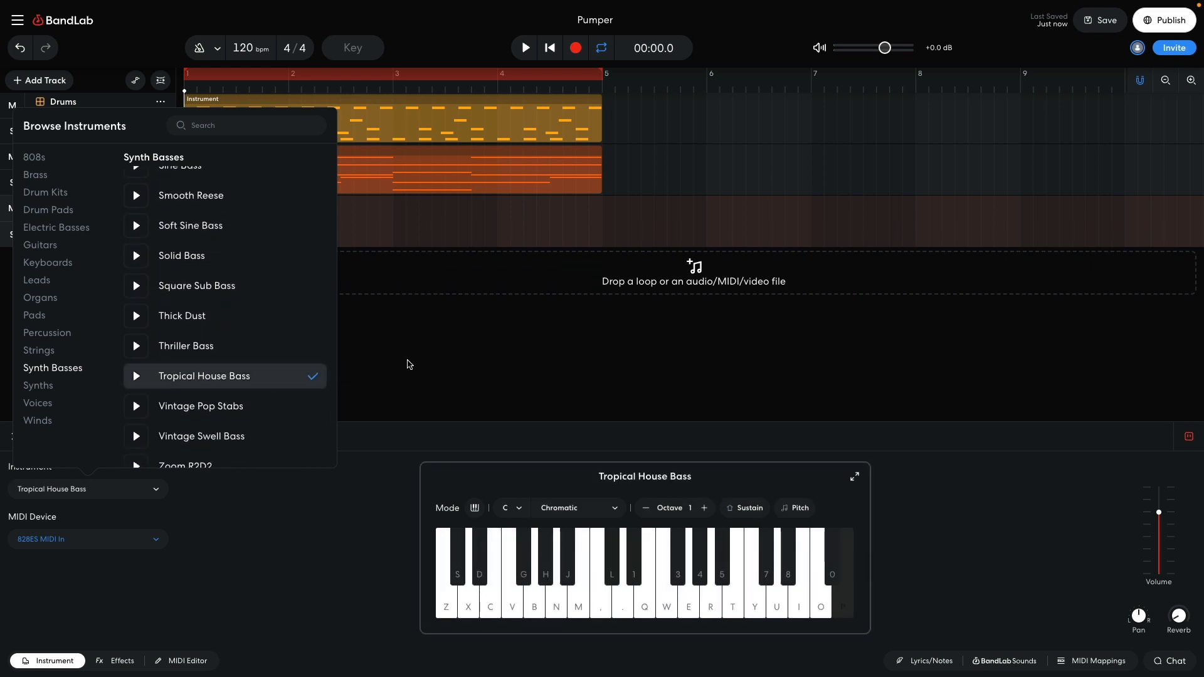
click(409, 365)
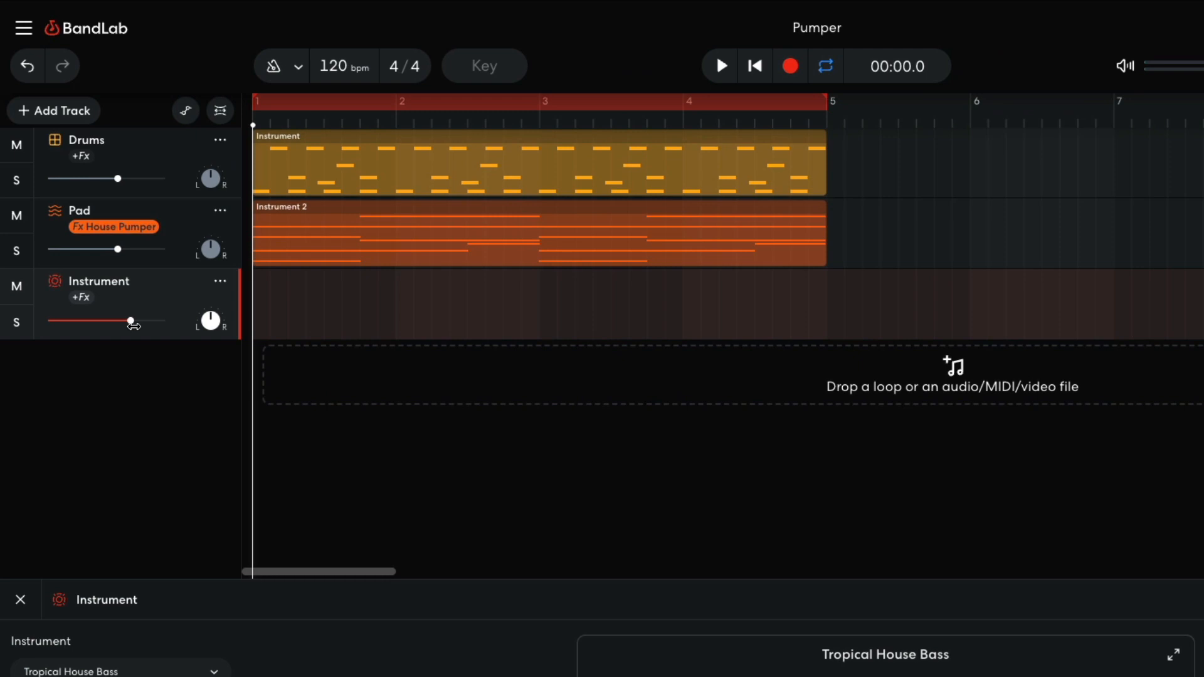
drag(94, 233, 93, 233)
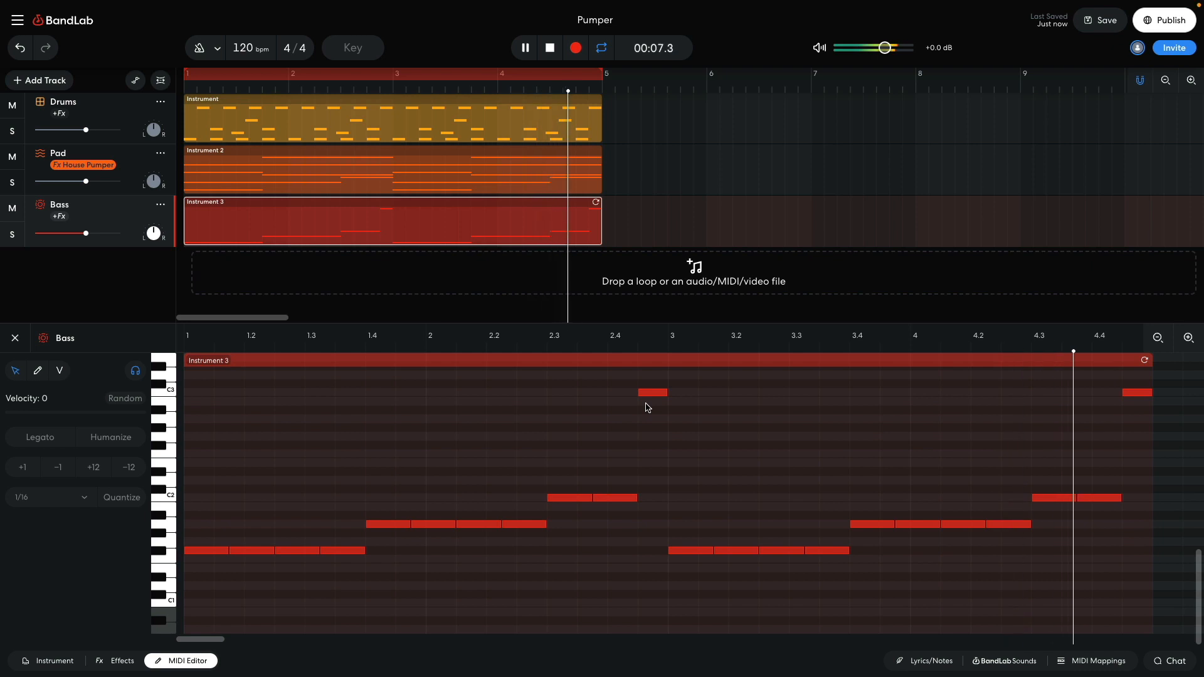
Stop playback and apply the saved House Pumper preset to the Bass track
key(space)
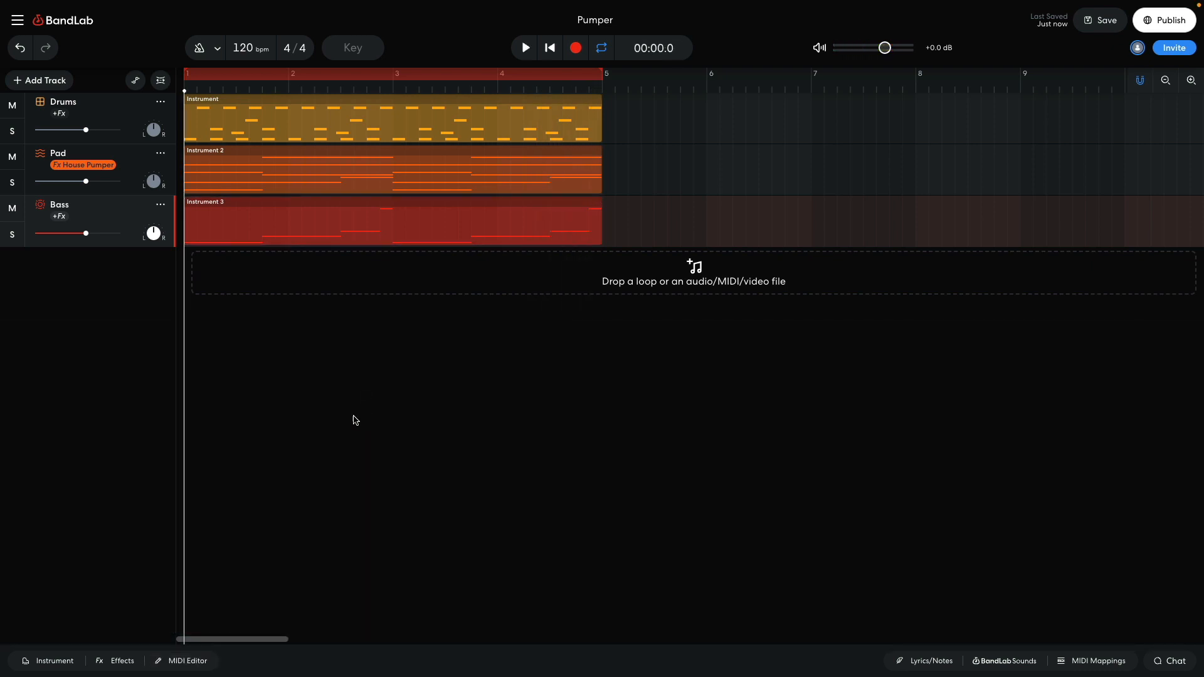
click(120, 660)
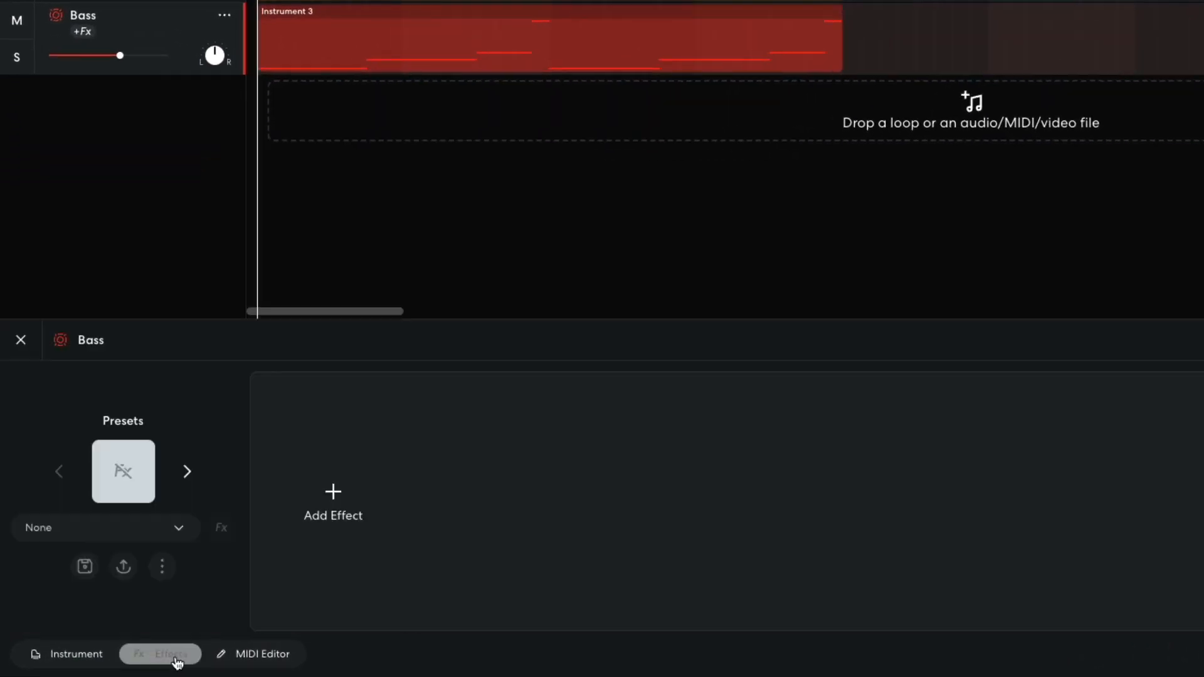
click(130, 472)
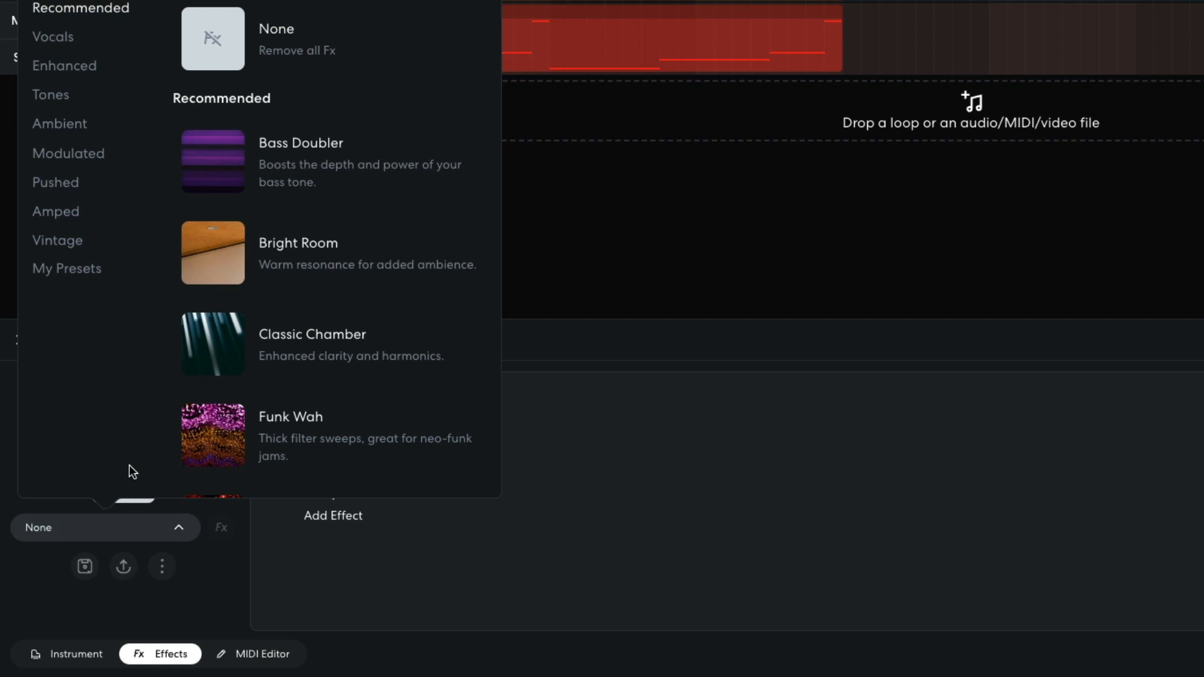
click(83, 276)
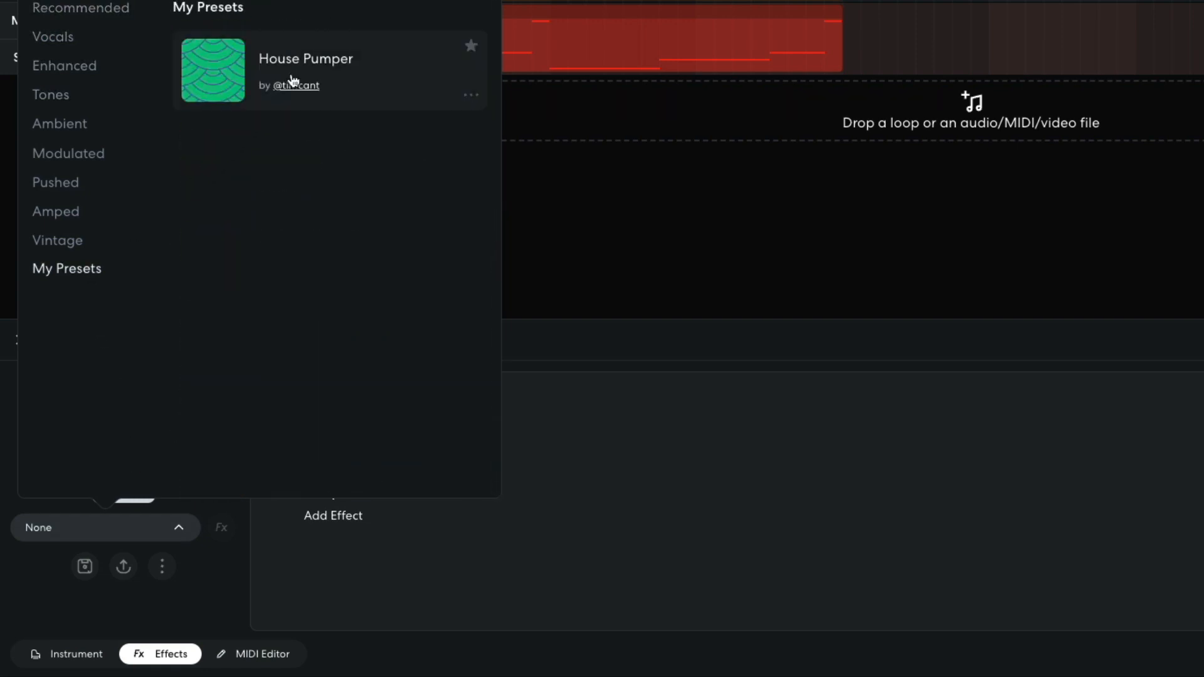
click(308, 60)
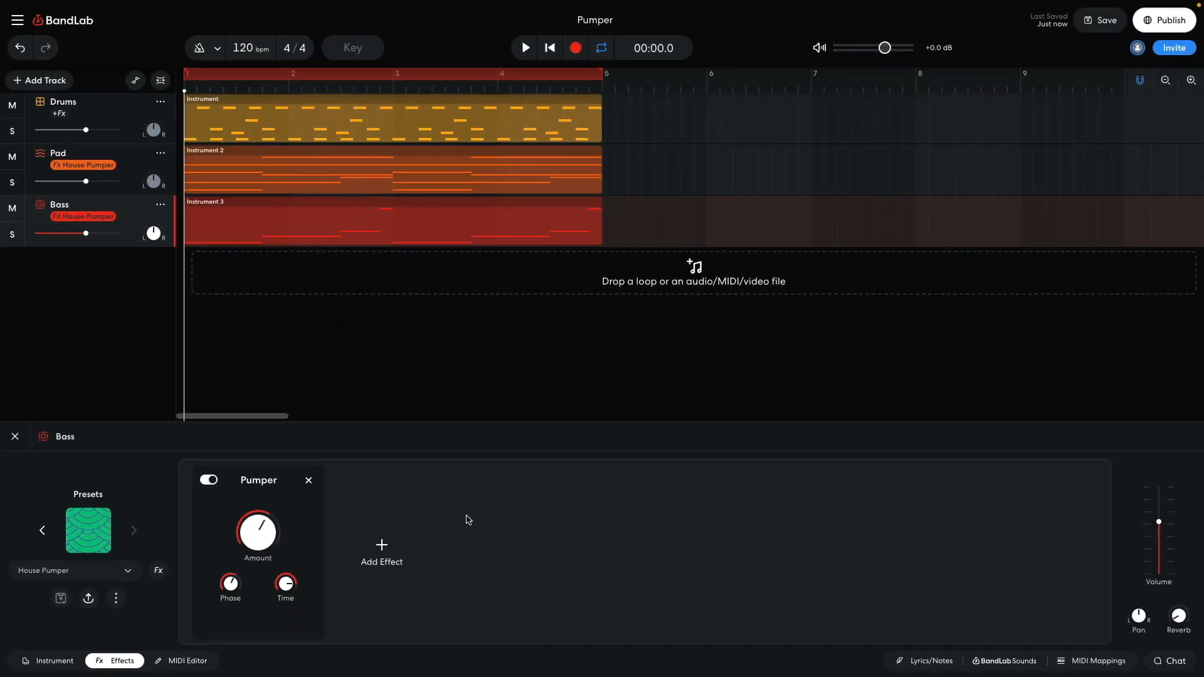
Play the loop with the Pad temporarily muted, set the Bass track's Pumper Amount to 42, and unmute the Pad
key(space)
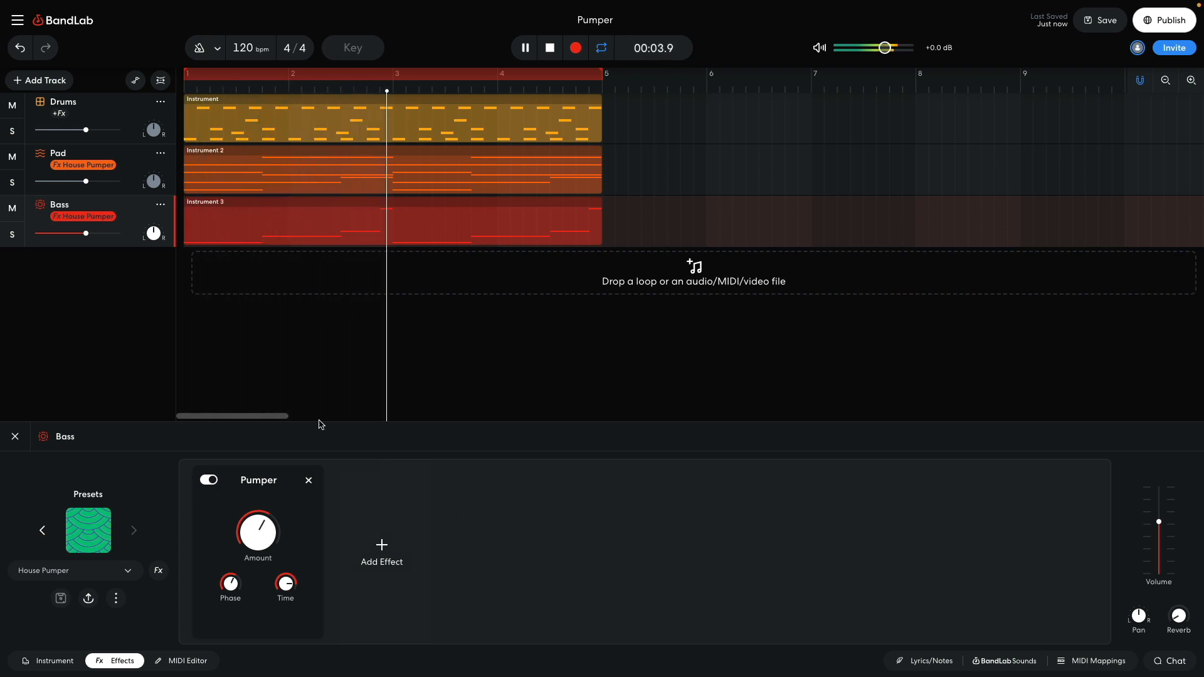
click(12, 157)
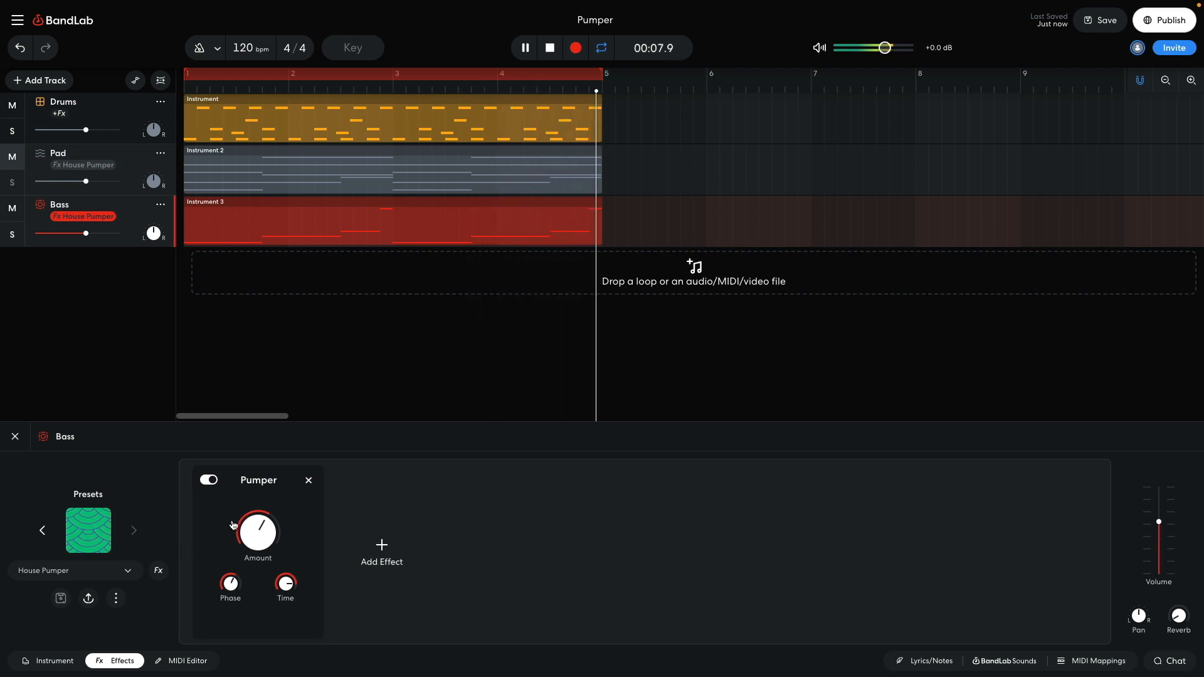
double_click(256, 556)
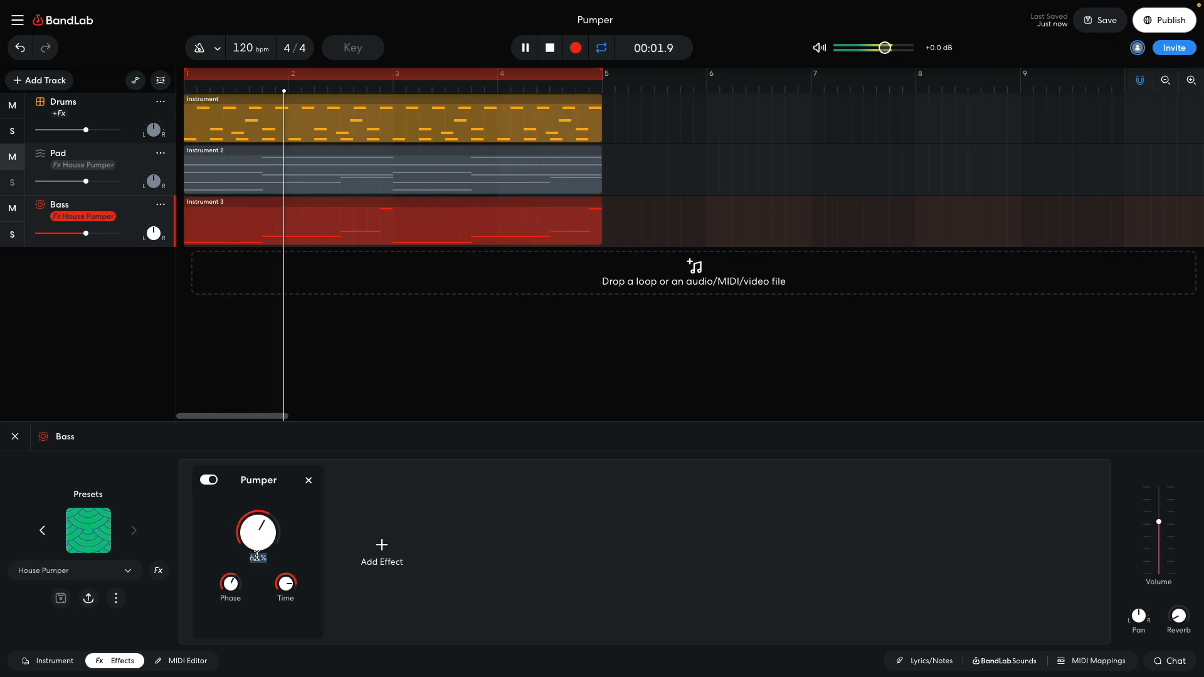
text(42)
key(Return)
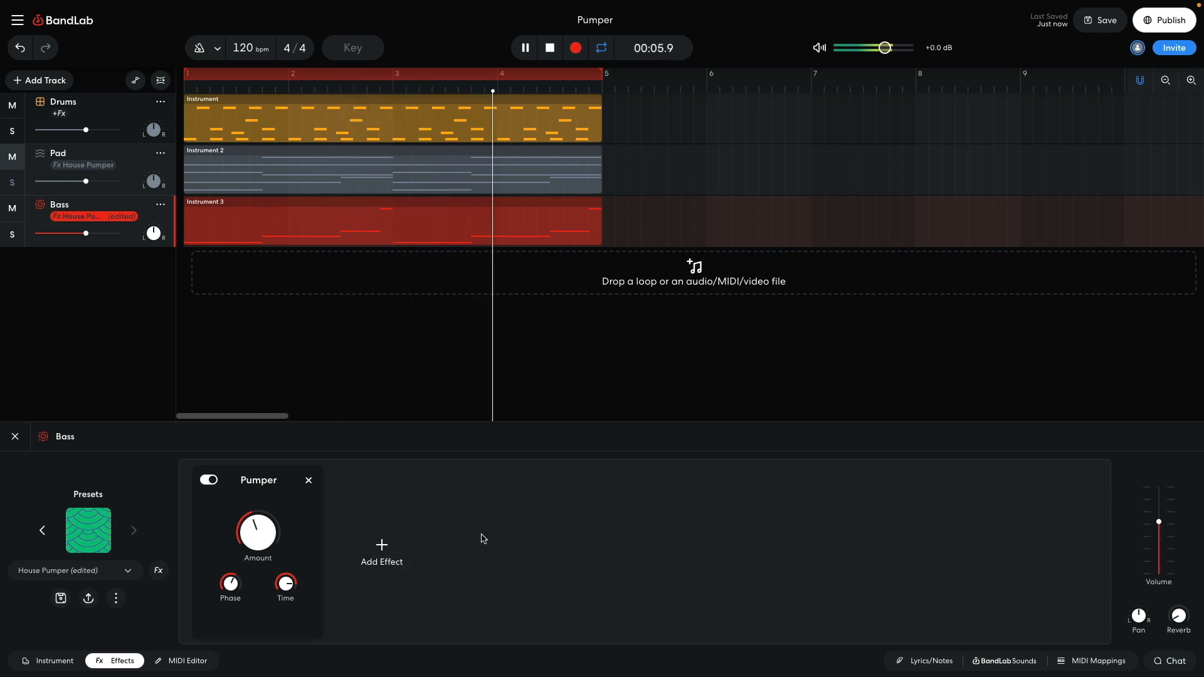
click(12, 157)
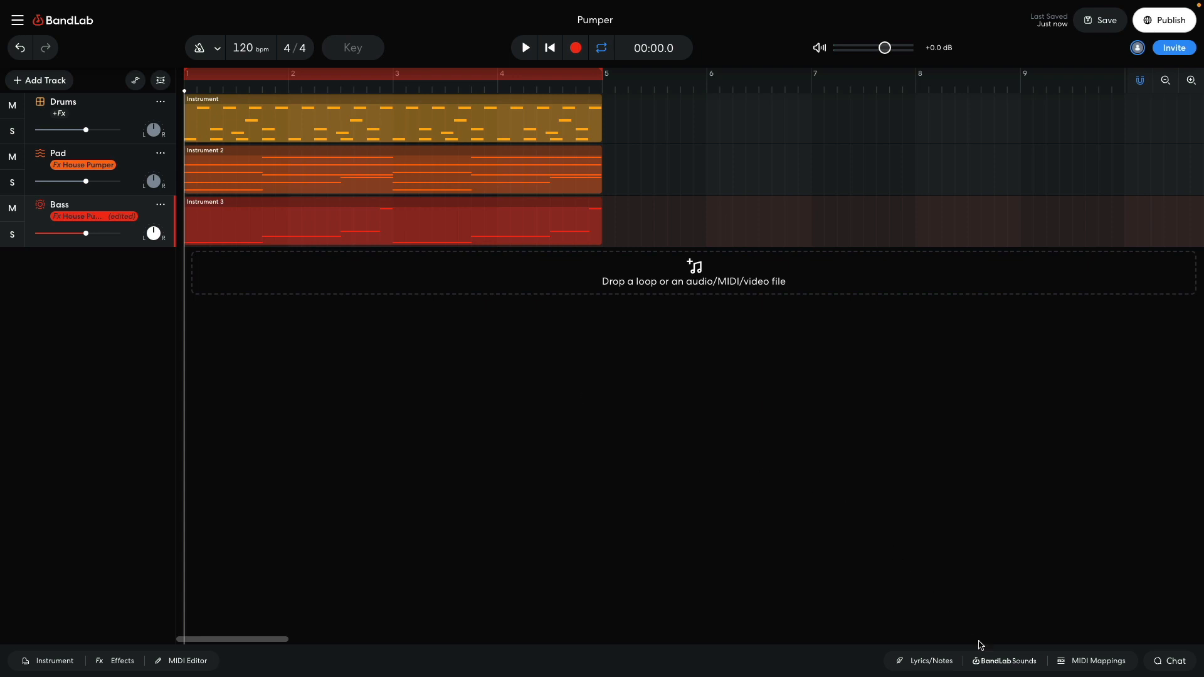
Search the loops in BandLab Sounds for "shaker"
click(1004, 661)
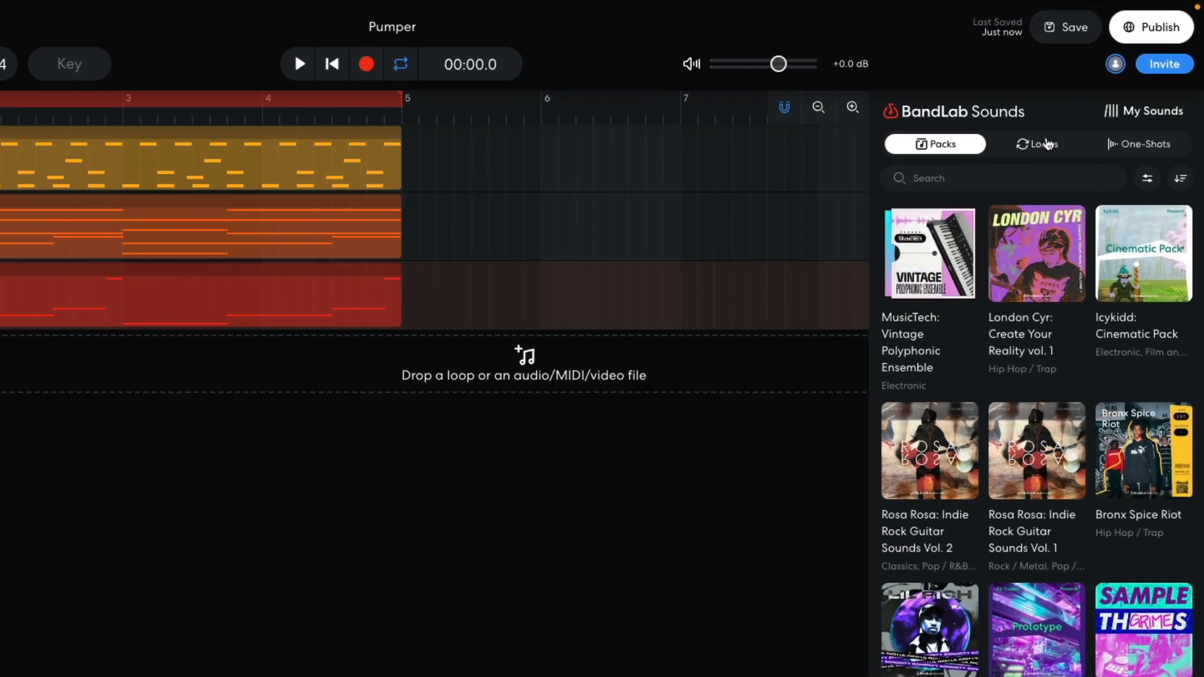
click(1079, 107)
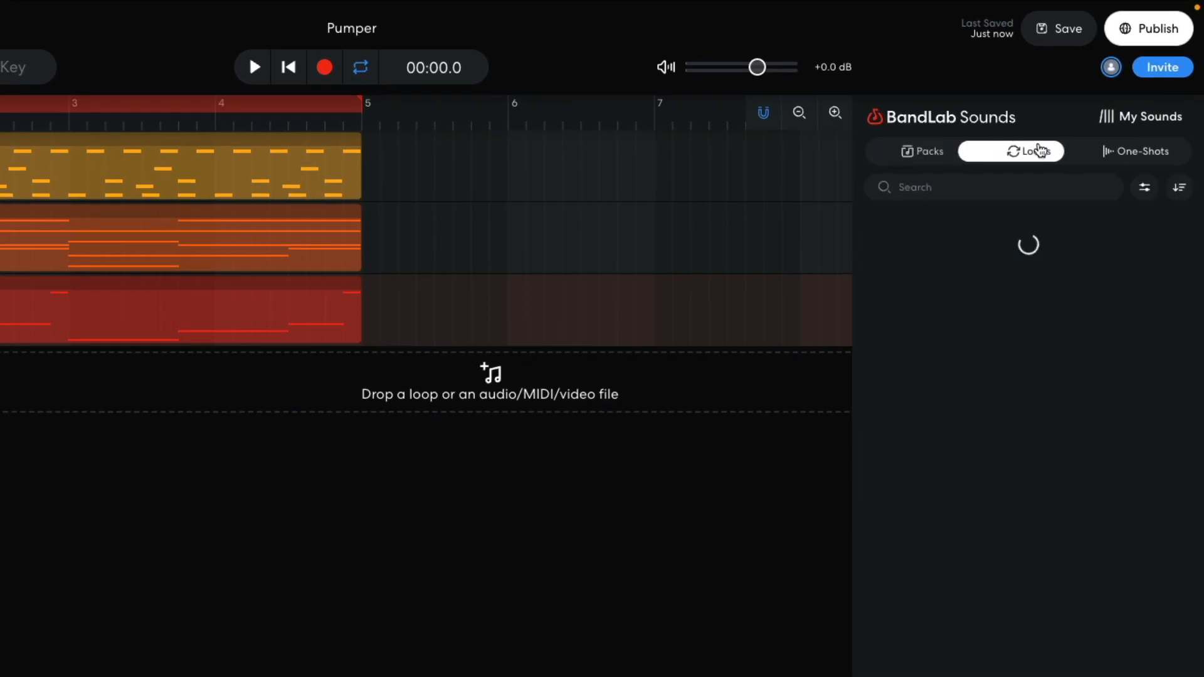
click(981, 182)
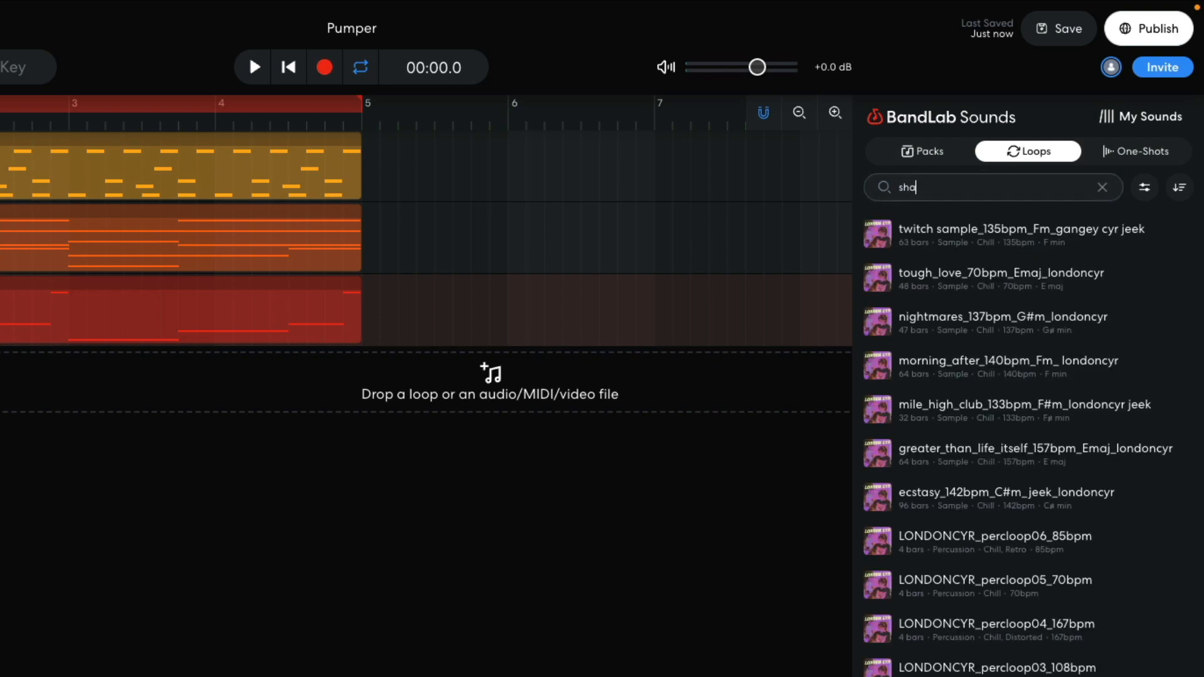
key(Return)
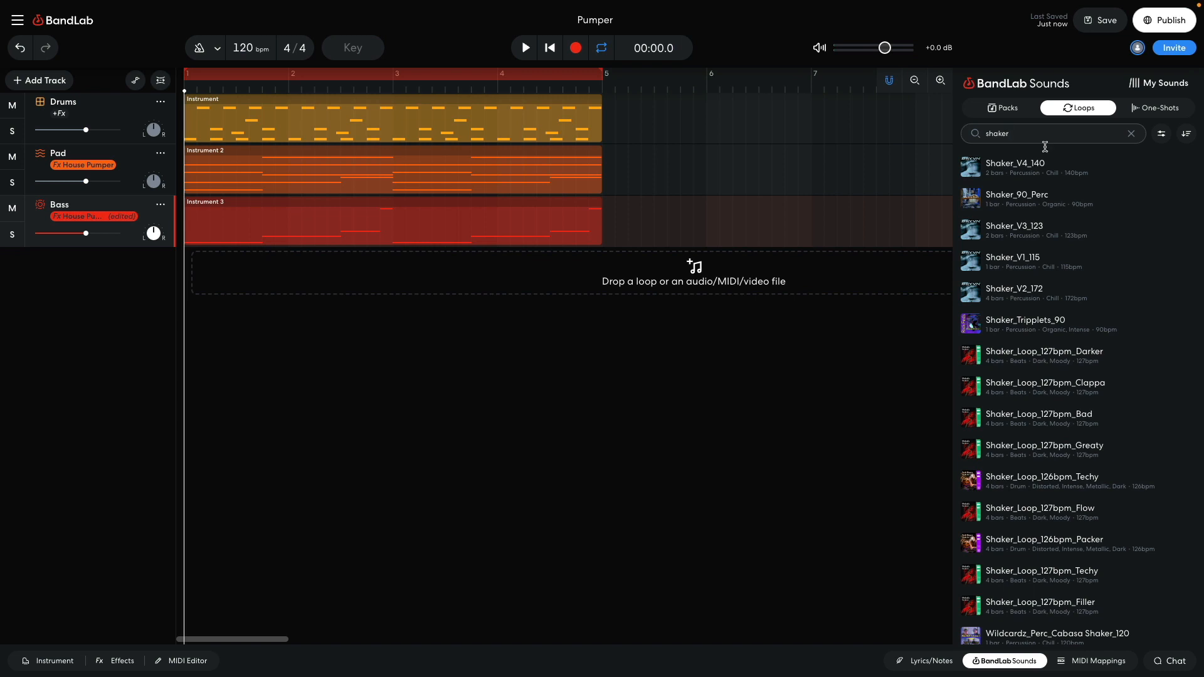
Add the Wildcardz_Perc_Cabasa Shaker_120 loop on a new track at bar 1 and repeat it to the end of bar 4
scroll(1056, 351, down, 5)
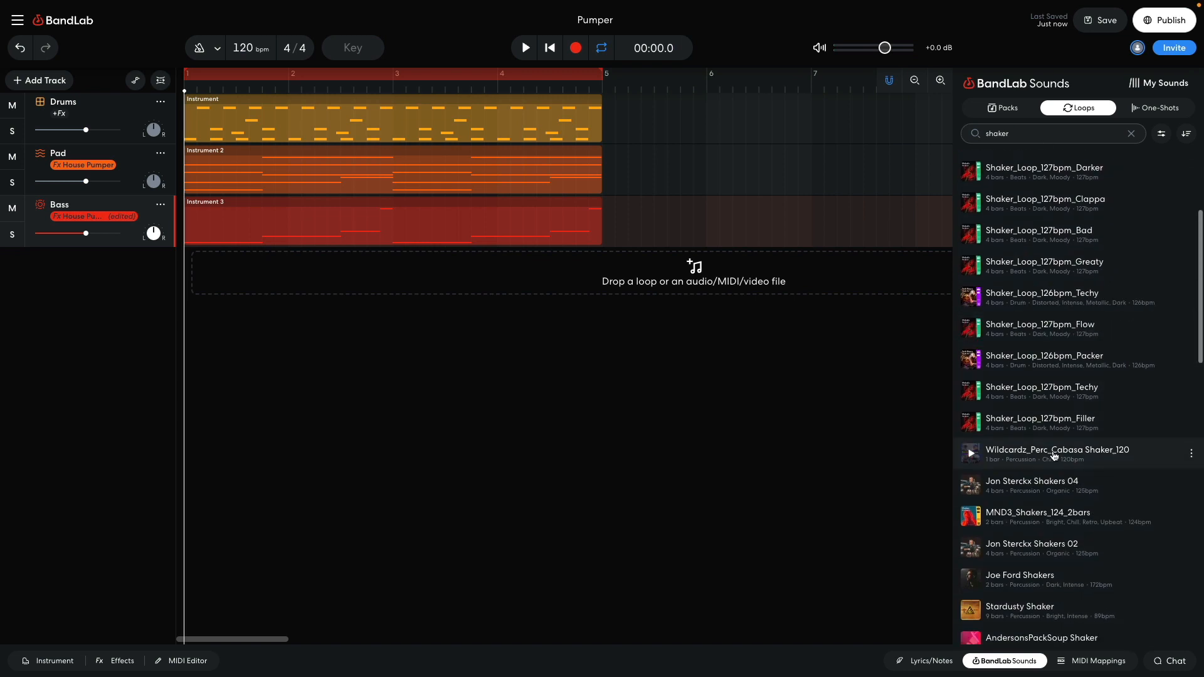
drag(975, 451, 198, 282)
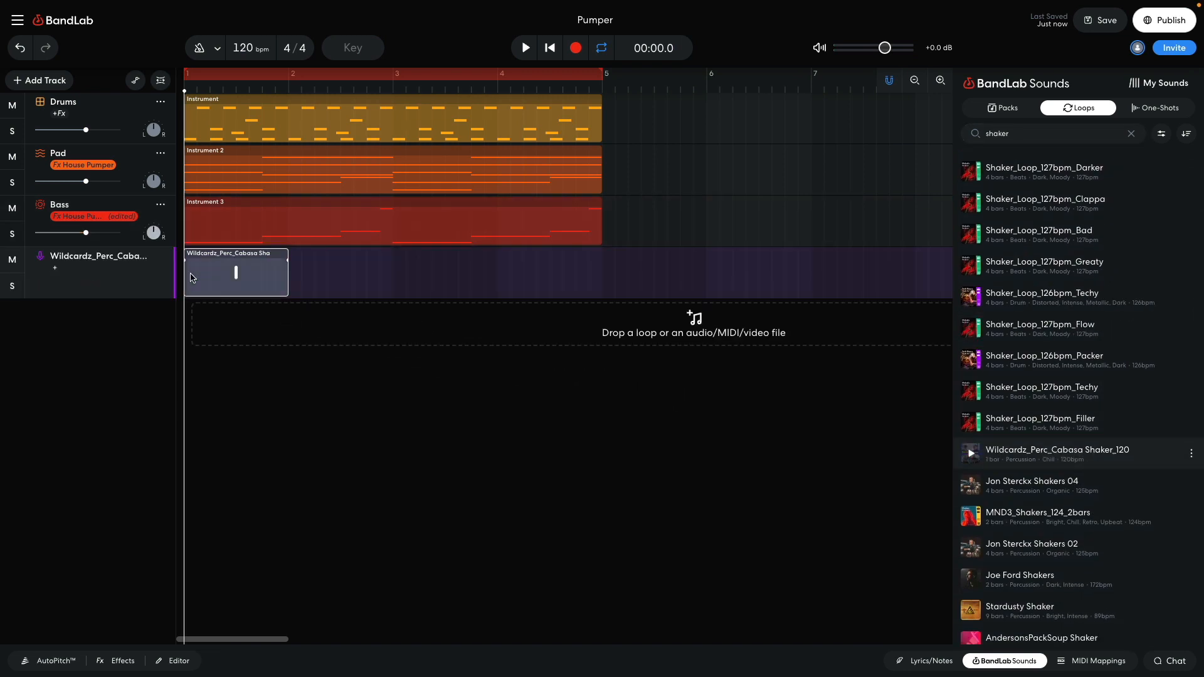
drag(283, 253, 594, 247)
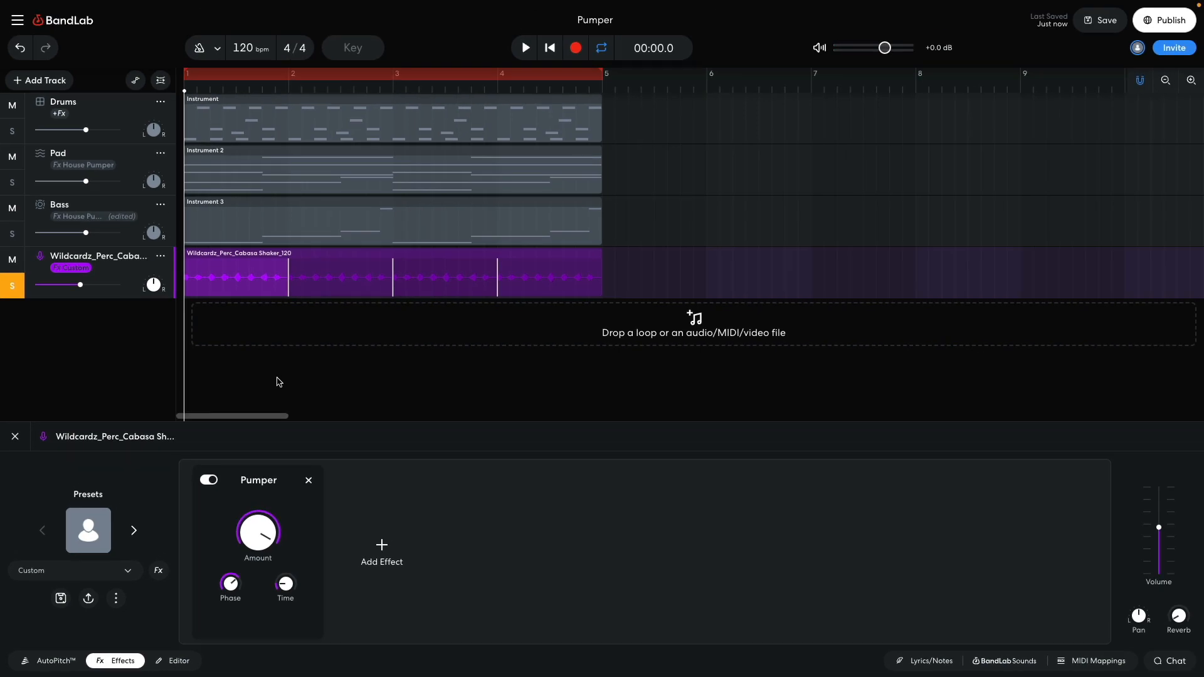
Play the soloed shaker track, compare it with Pumper bypassed and re-enabled, and turn off its solo
key(space)
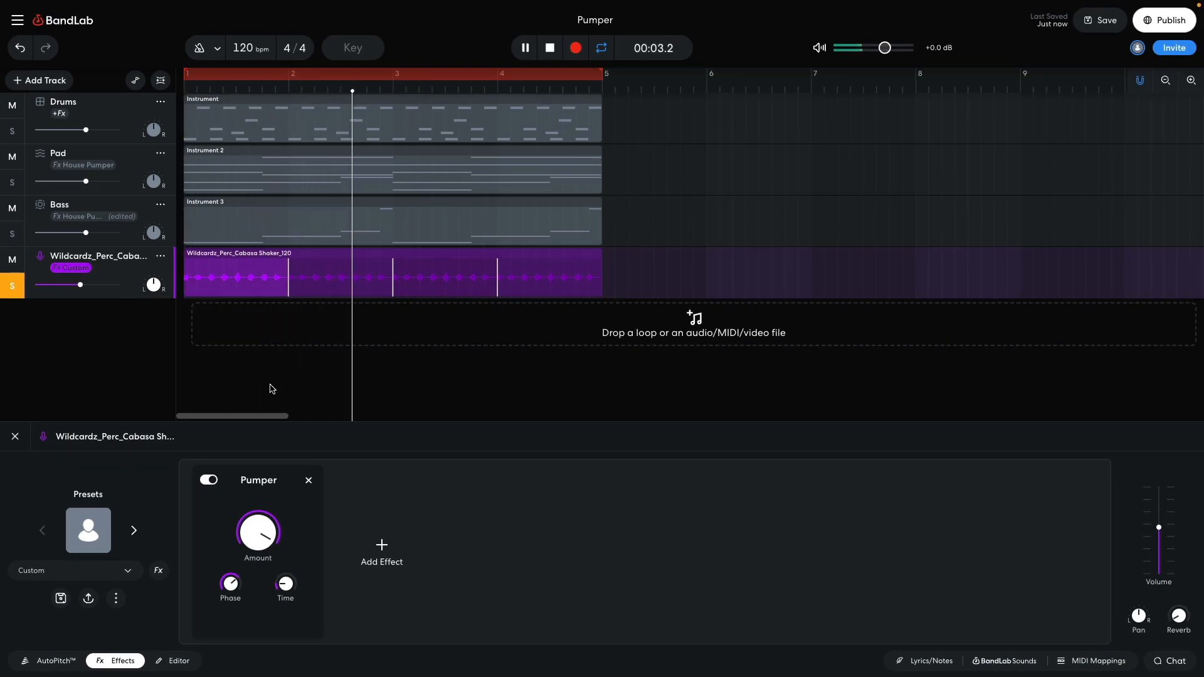
click(208, 481)
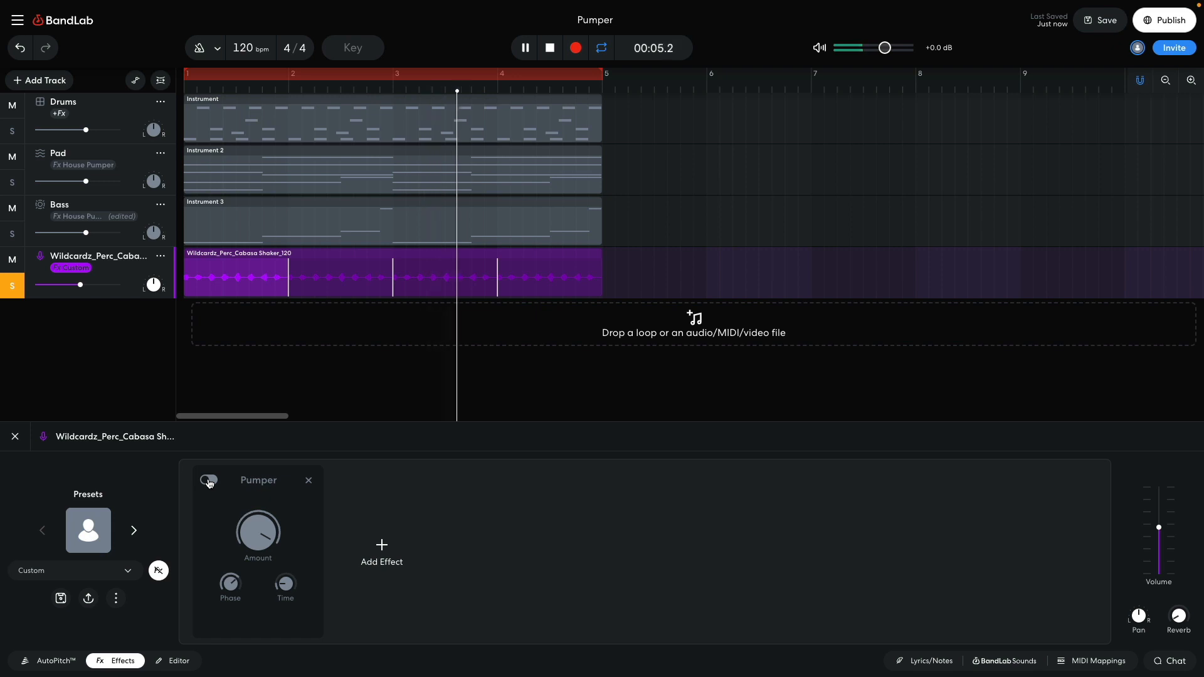
click(210, 483)
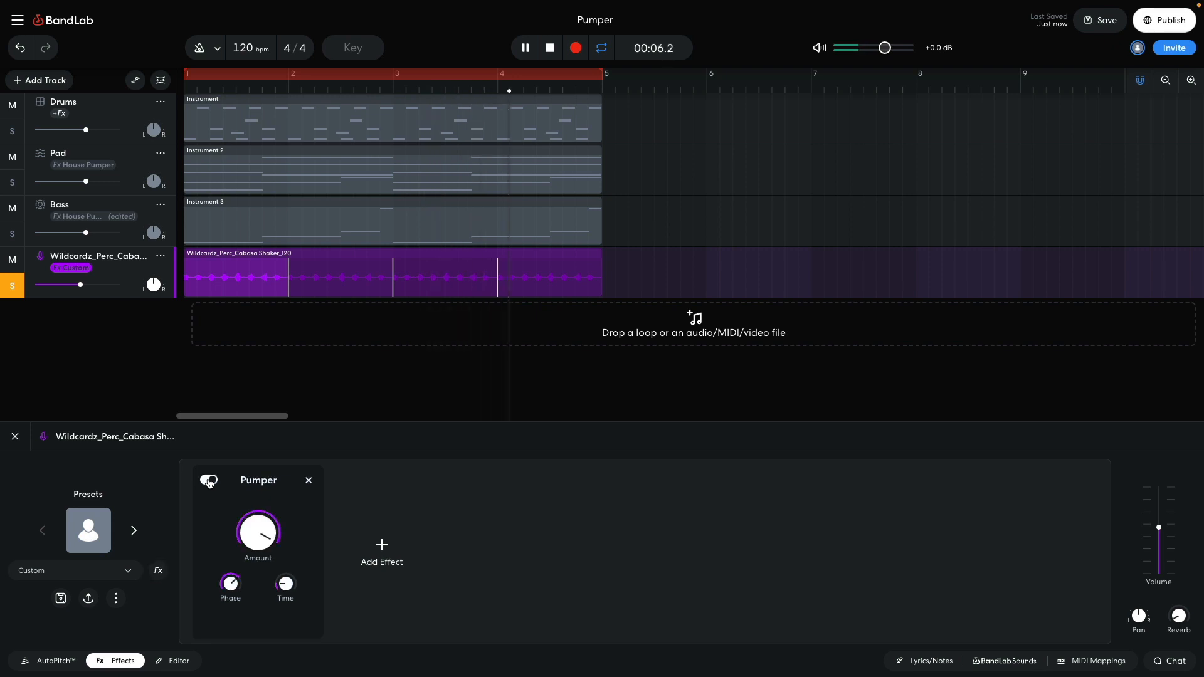
click(12, 285)
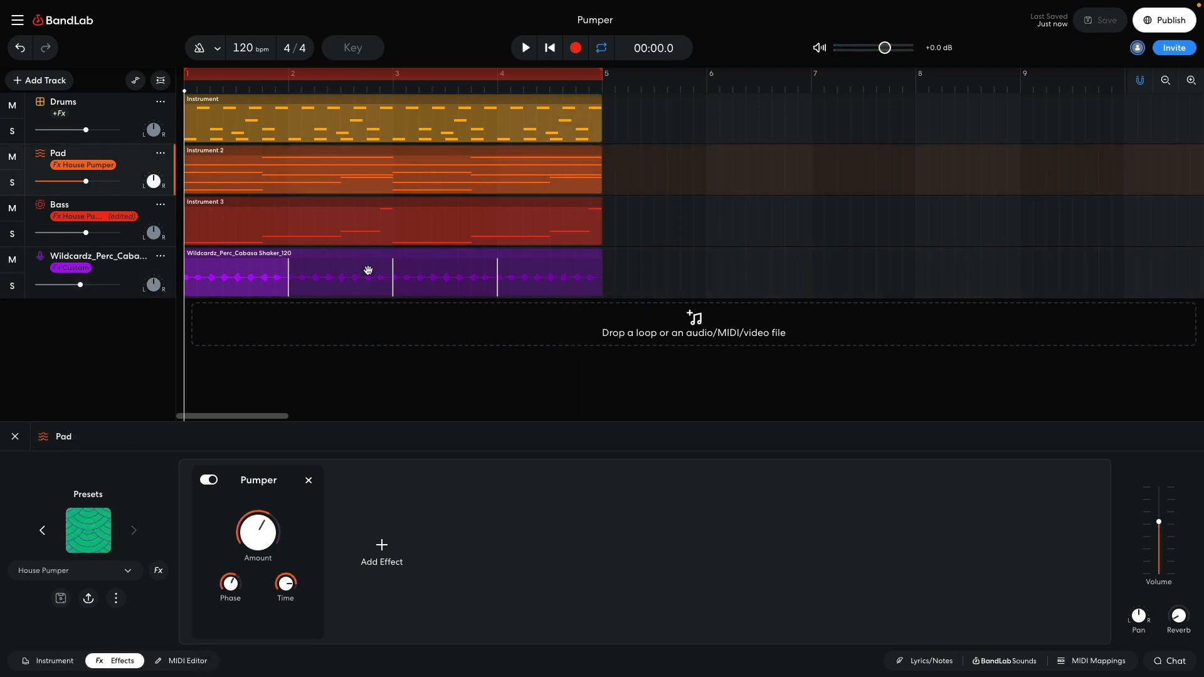
Bypass the Pumper effect on the Pad, Bass and shaker tracks
click(204, 481)
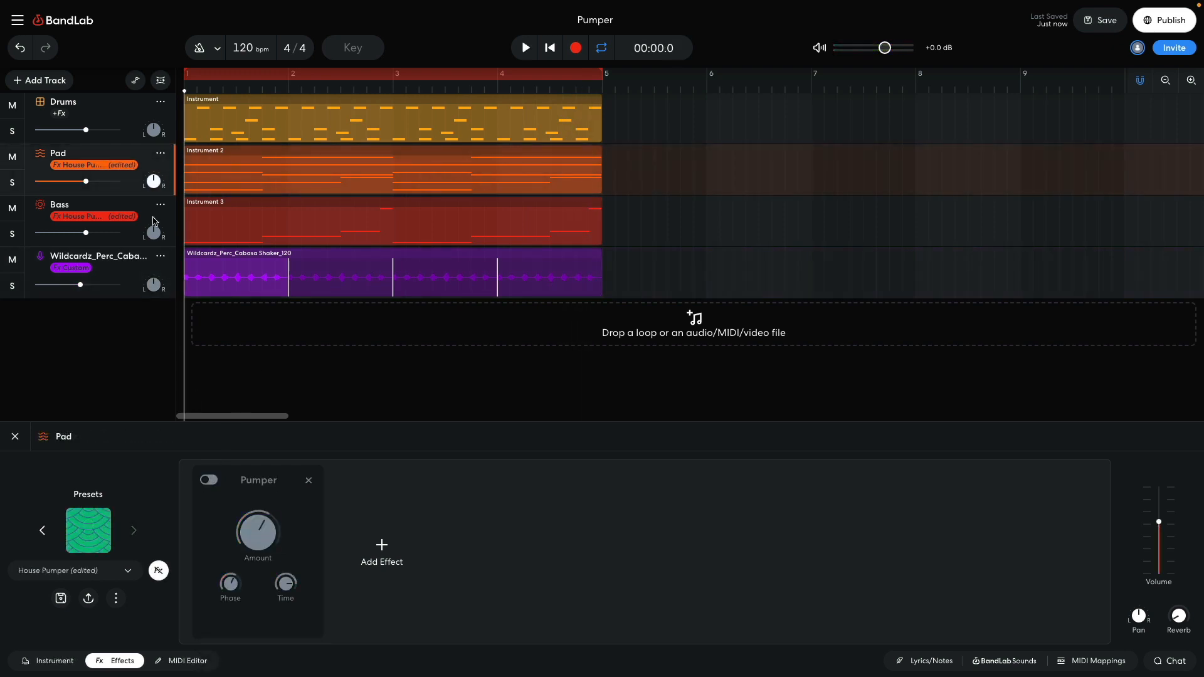
click(142, 209)
click(205, 481)
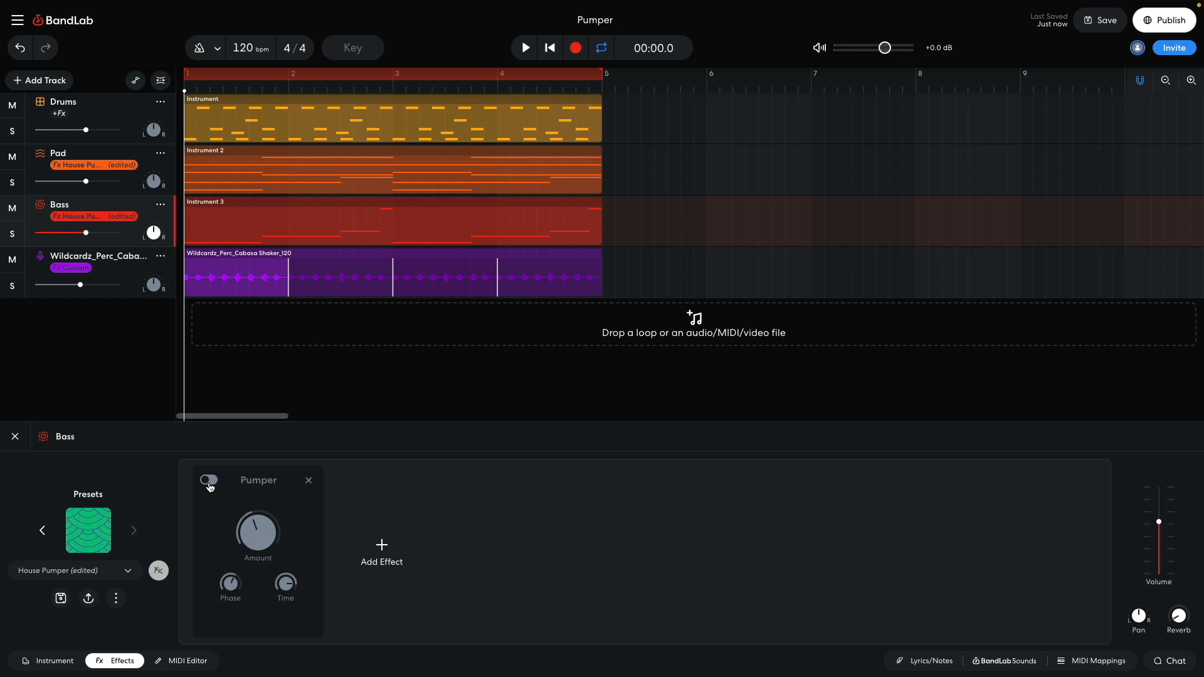
click(136, 278)
click(209, 481)
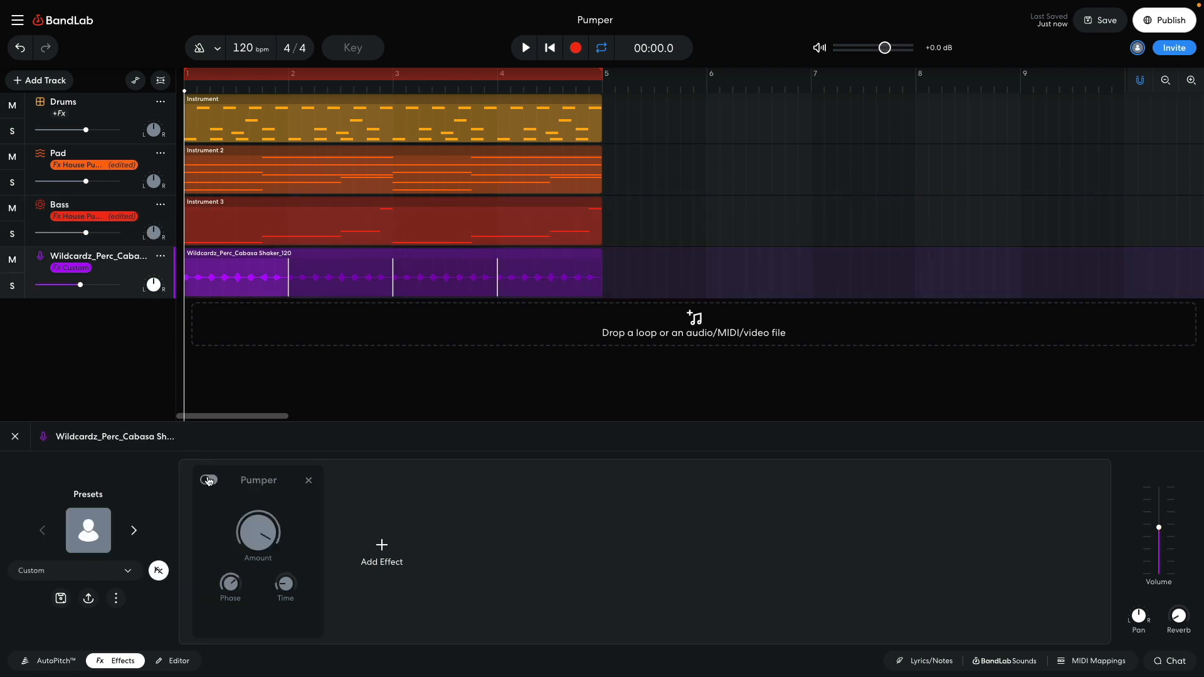
Play the loop and turn Pumper back on for the Bass track and the Pad track
key(space)
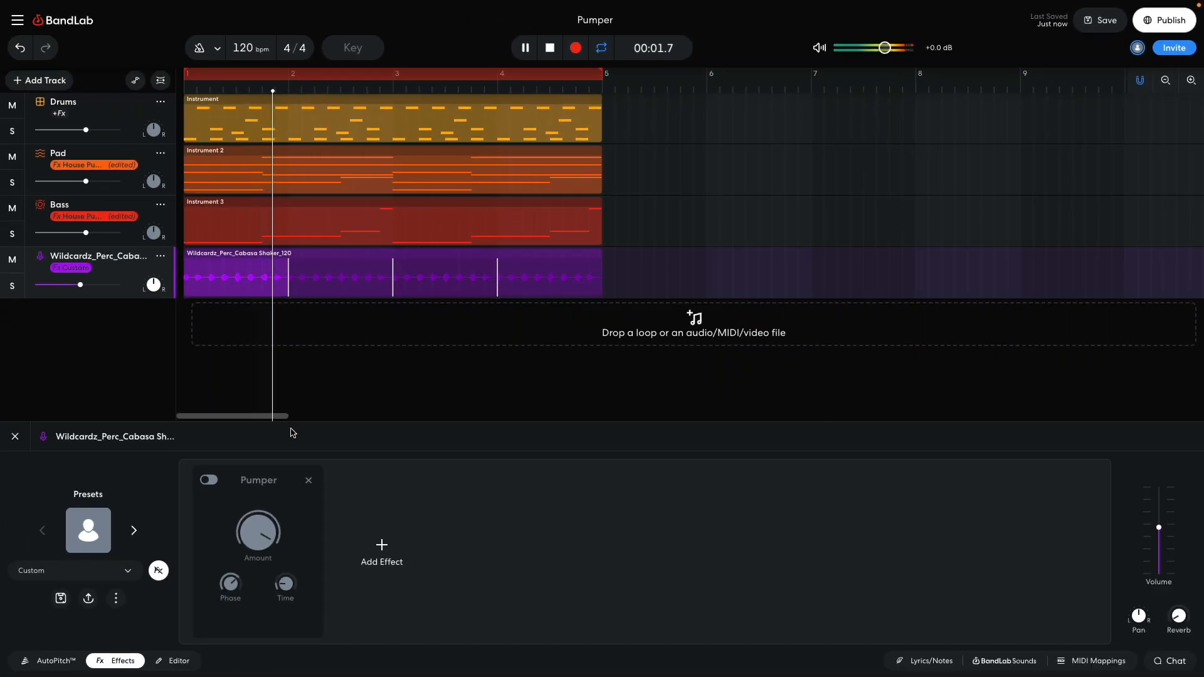
click(123, 202)
click(205, 478)
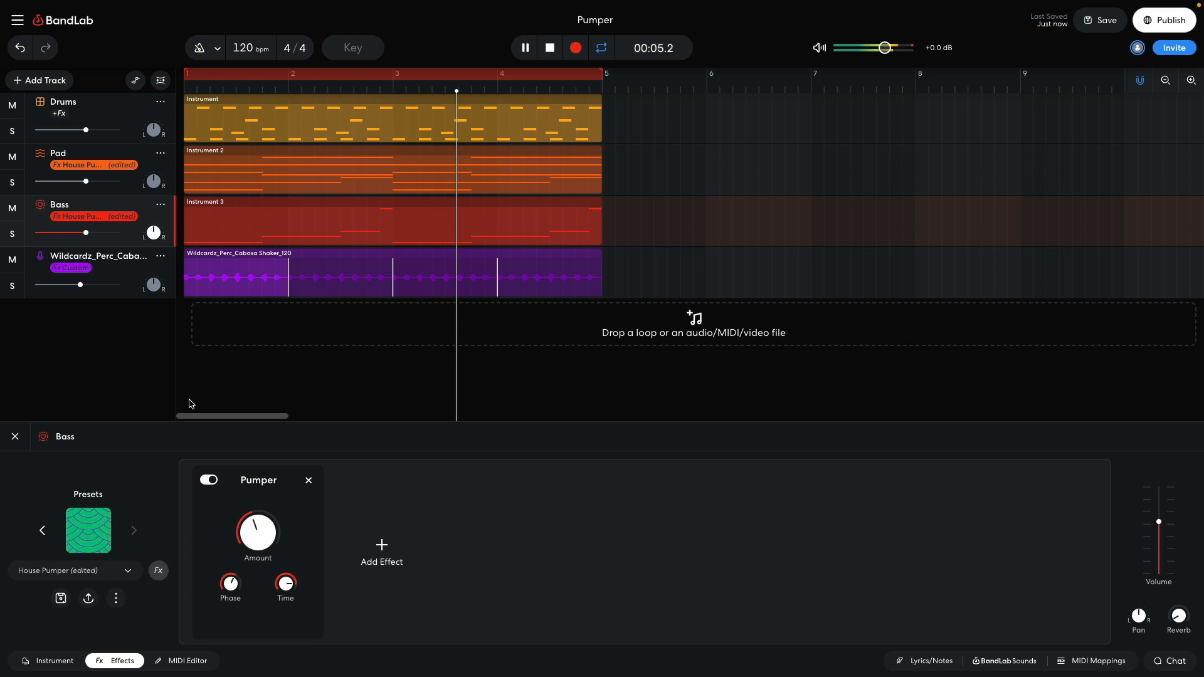
click(121, 167)
click(208, 479)
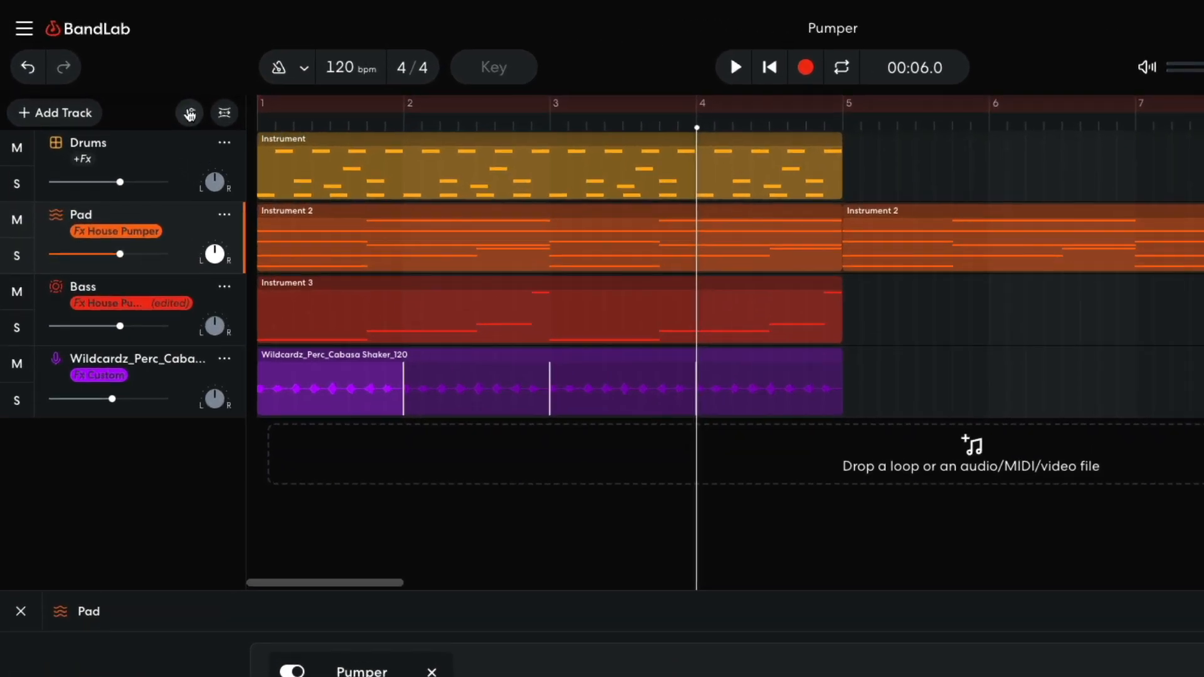
Automate the Pad's Pumper Amount to drop from 62% to its minimum at bar 5, and play it back with looping on through bar 8
click(135, 80)
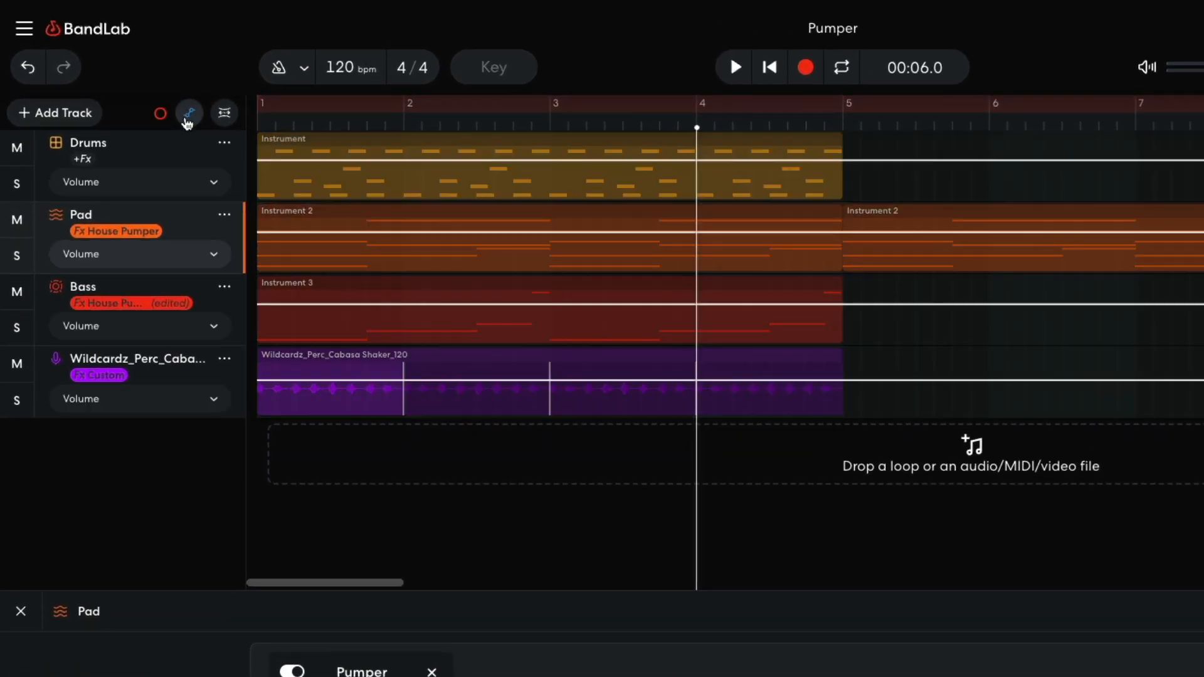
click(160, 262)
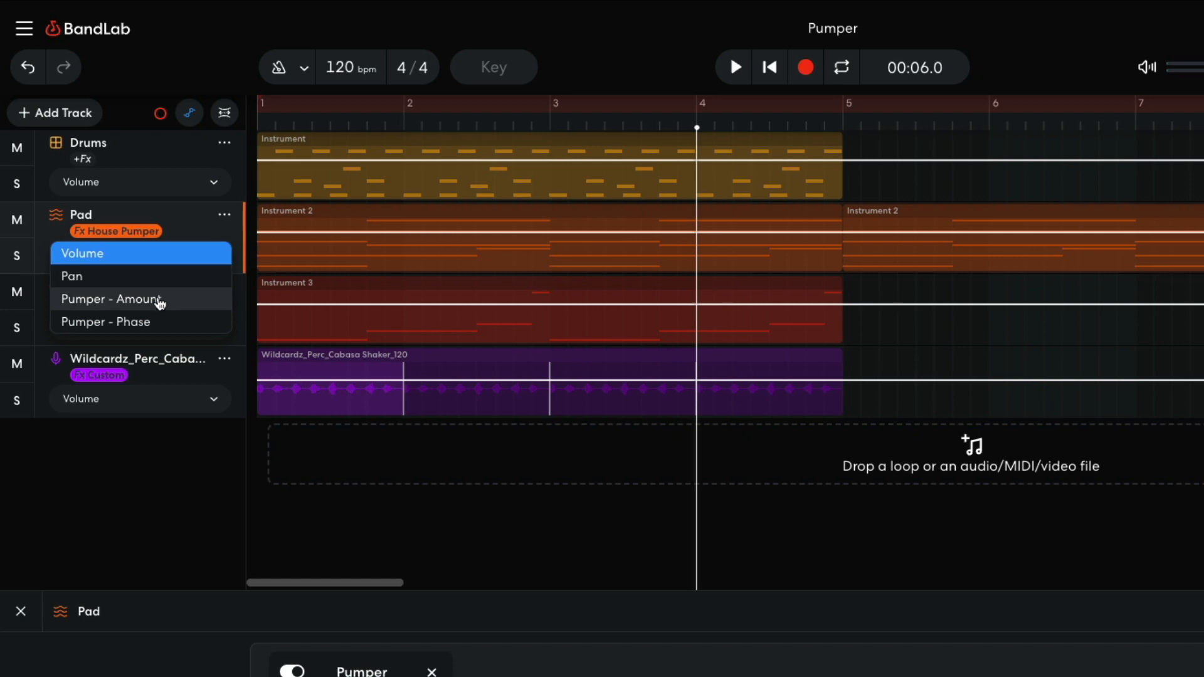
click(158, 300)
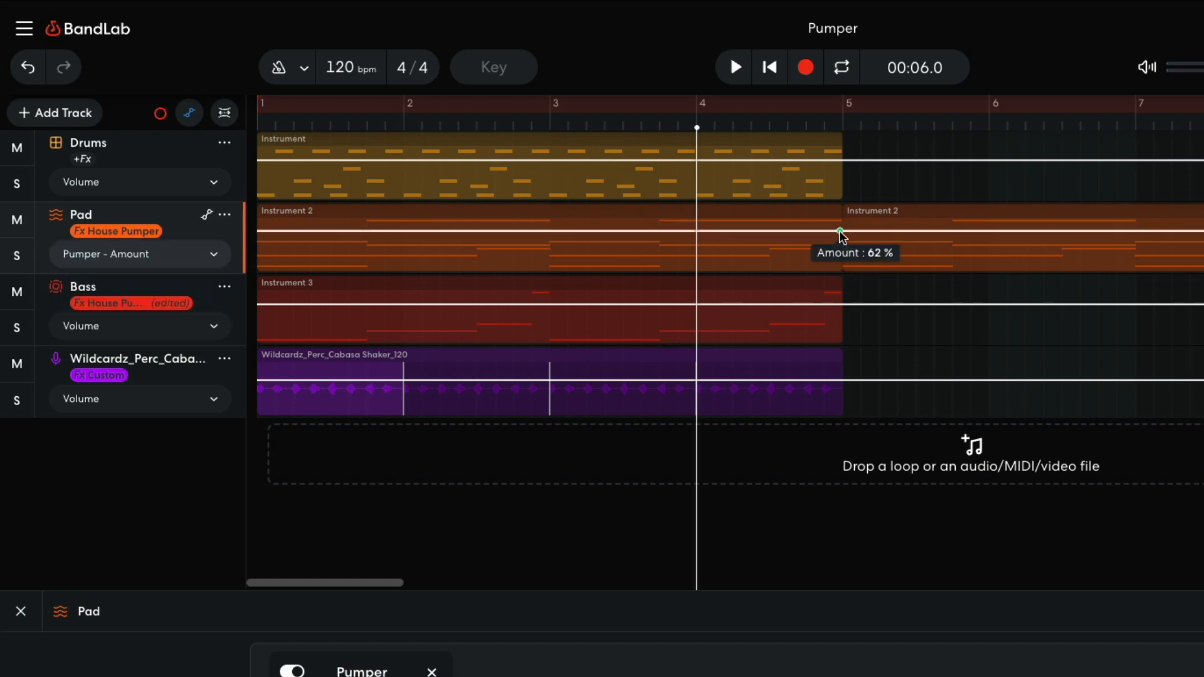
drag(842, 237, 846, 300)
key(space)
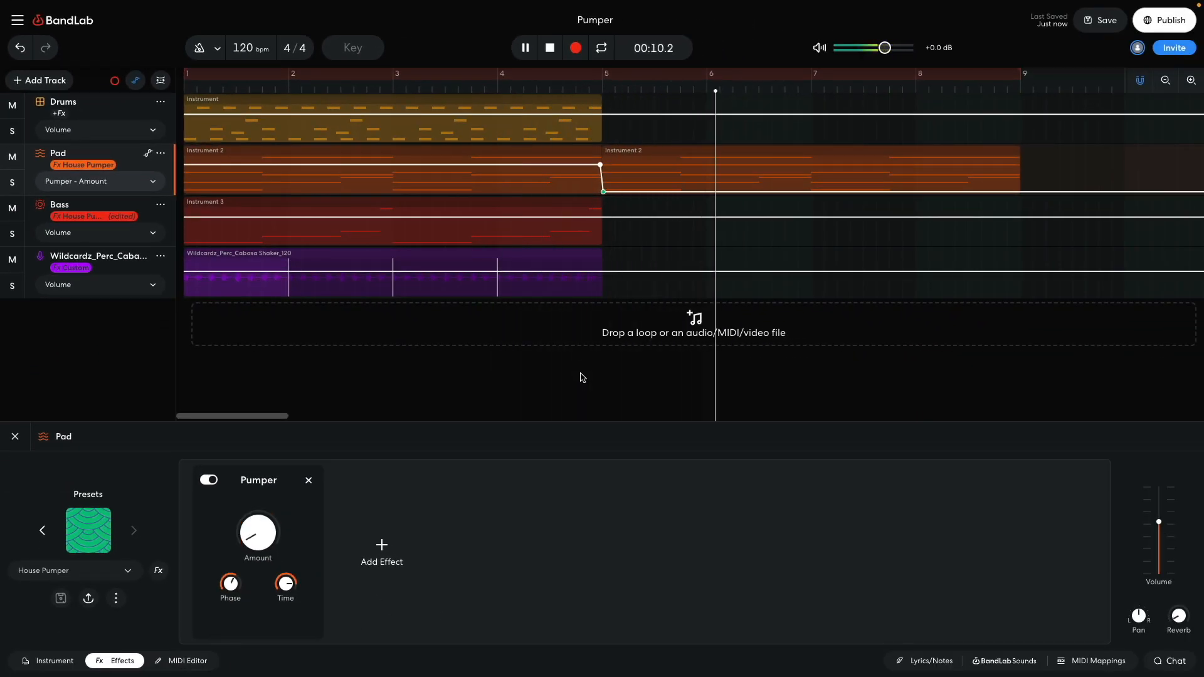
click(589, 75)
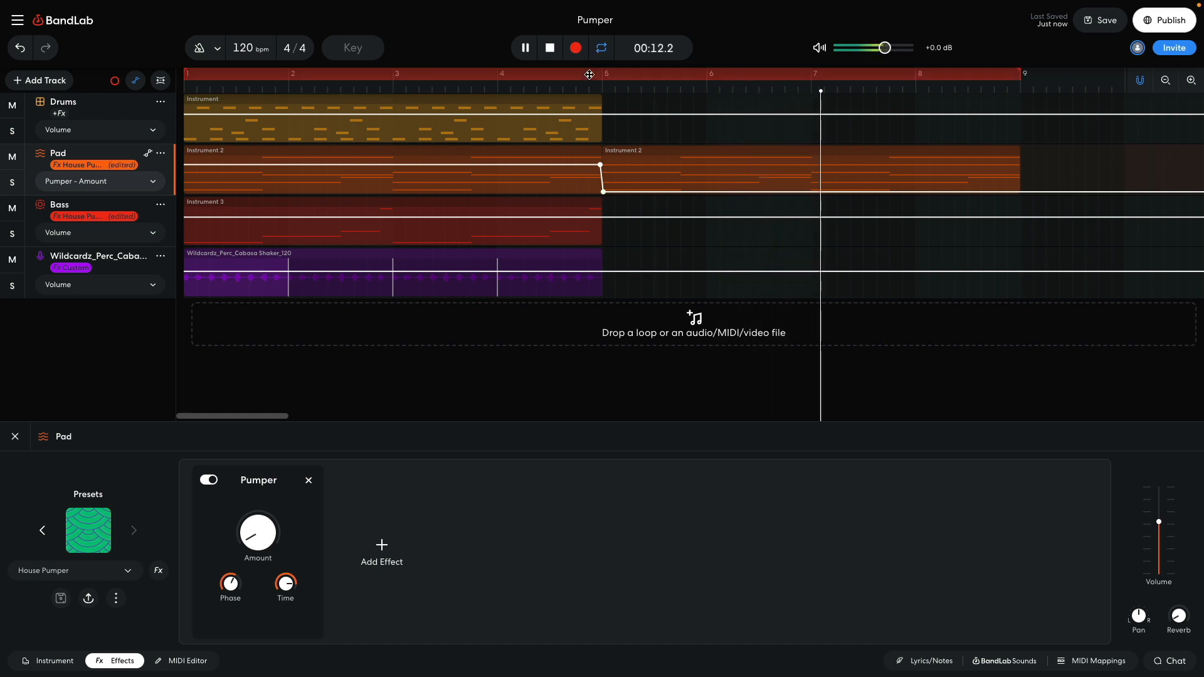